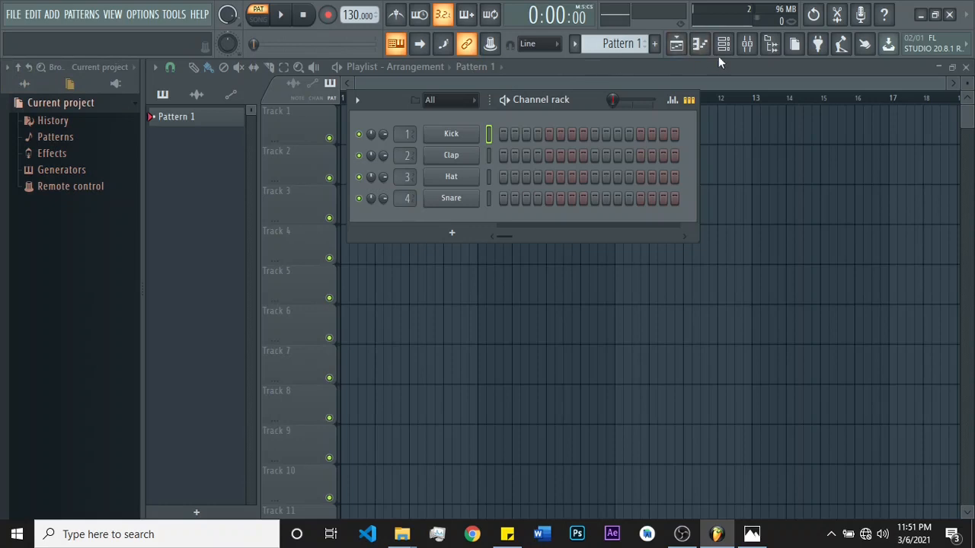
Step: Hide the browser, show it again, and switch it to display all content
left_click(772, 46)
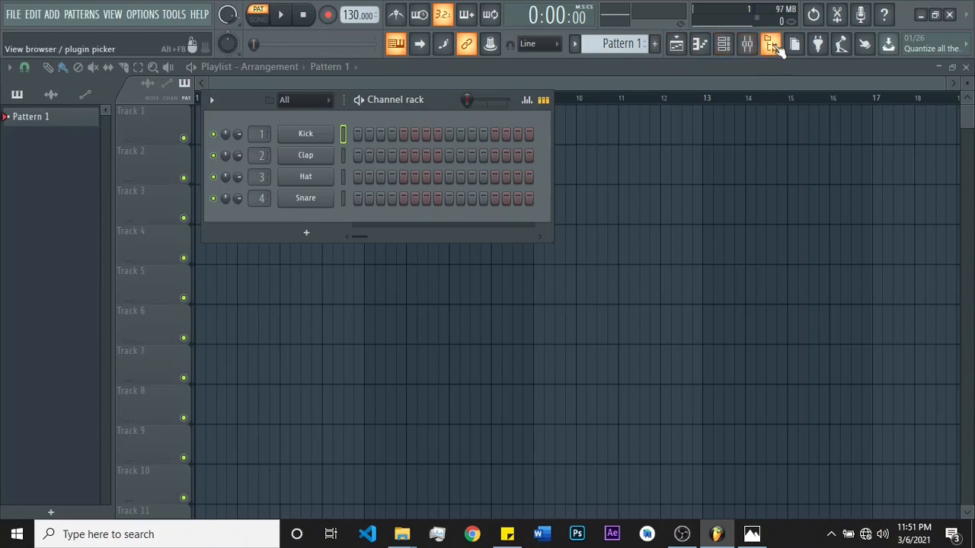
left_click(772, 45)
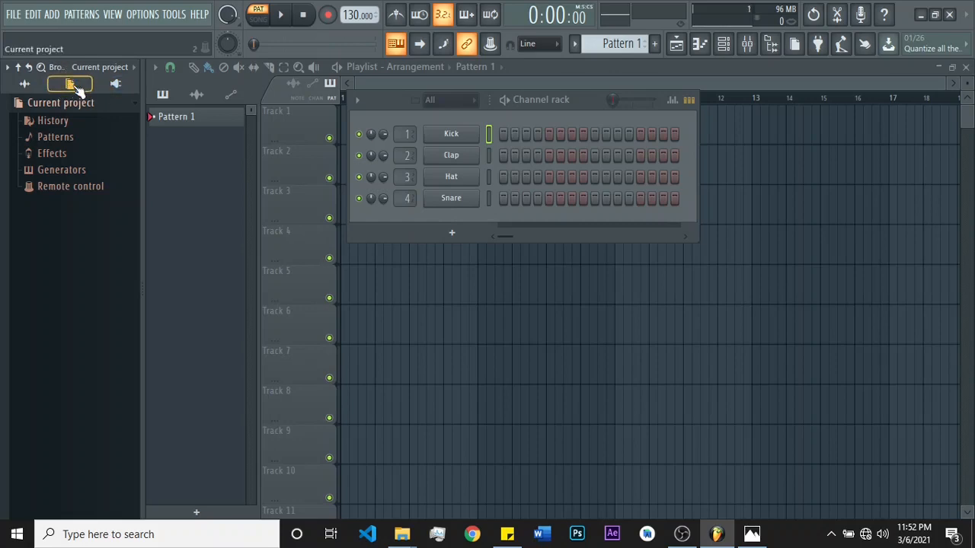
left_click(28, 87)
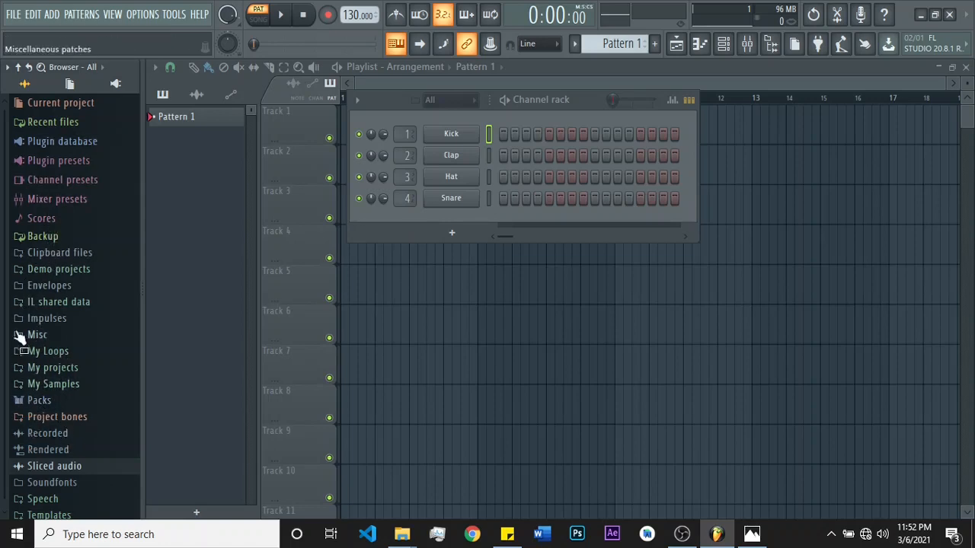
Step: Browse My Samples to the 808 Mafia drum kit's Chantz folder, preview a chant sample, and collapse the folders
left_click(23, 385)
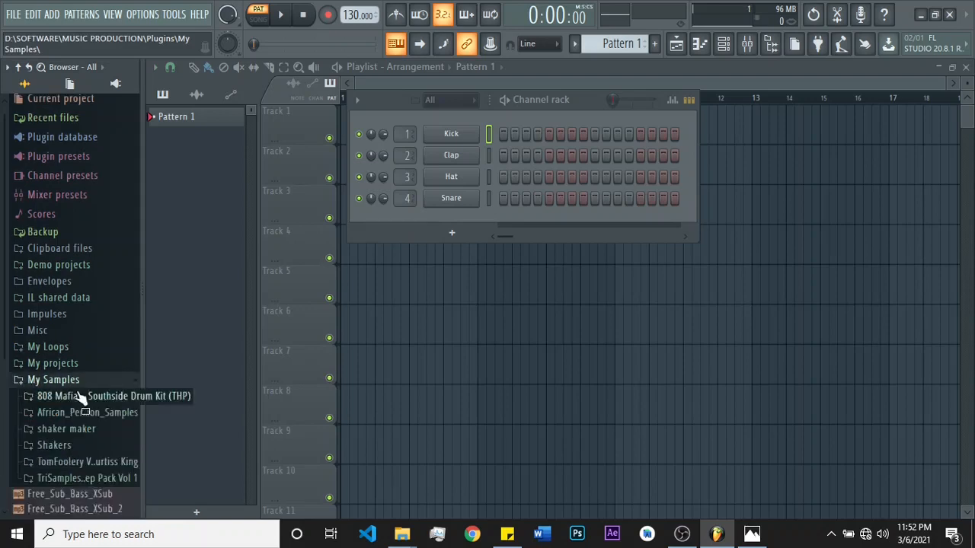
left_click(30, 400)
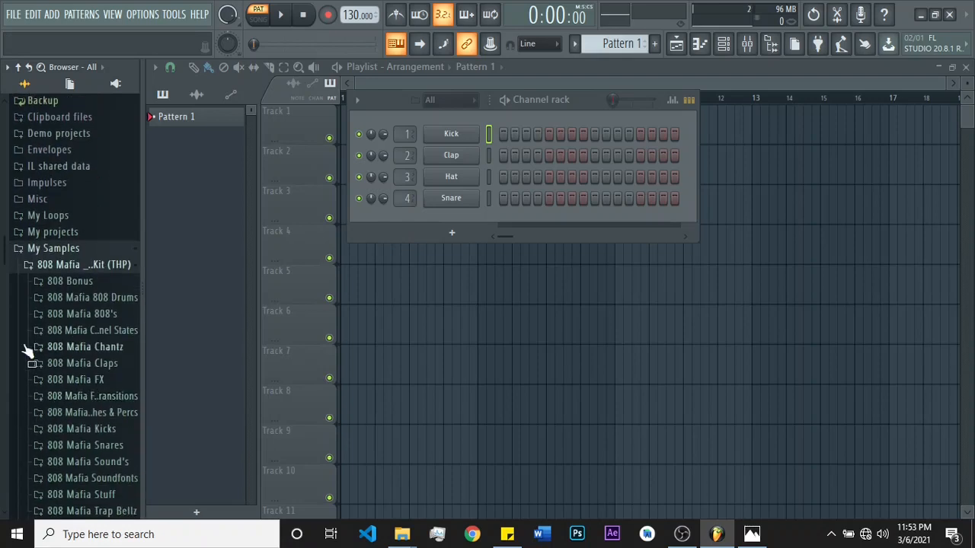
left_click(43, 348)
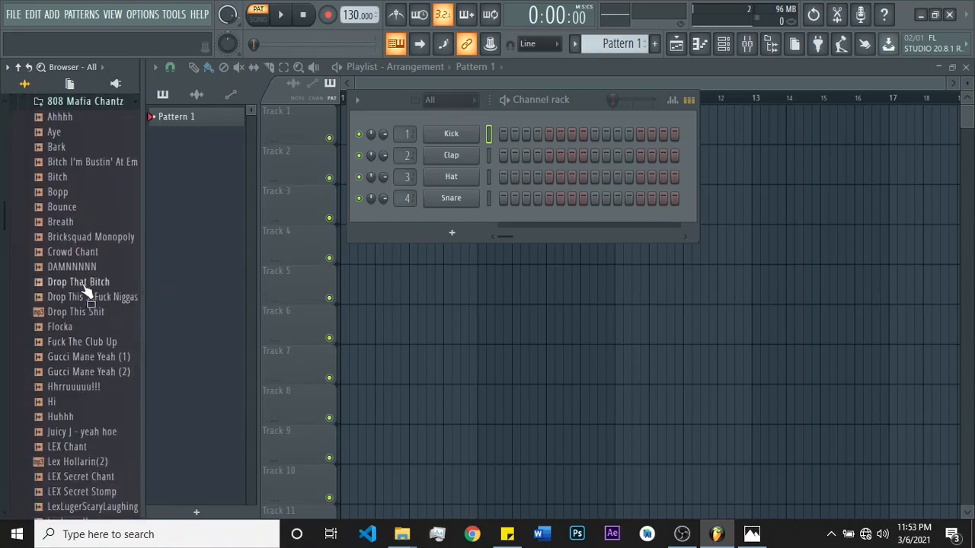
left_click_drag(79, 312, 36, 291)
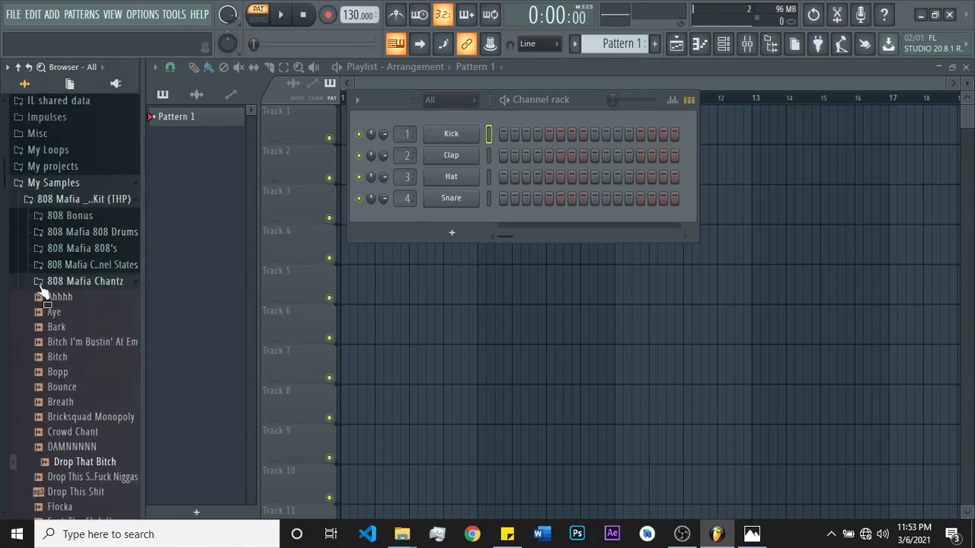
left_click(40, 286)
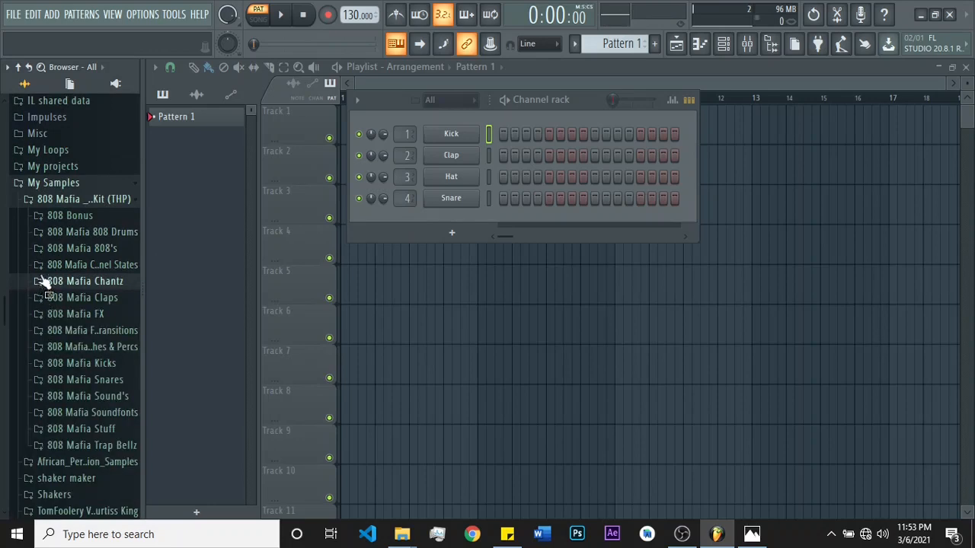
left_click(26, 190)
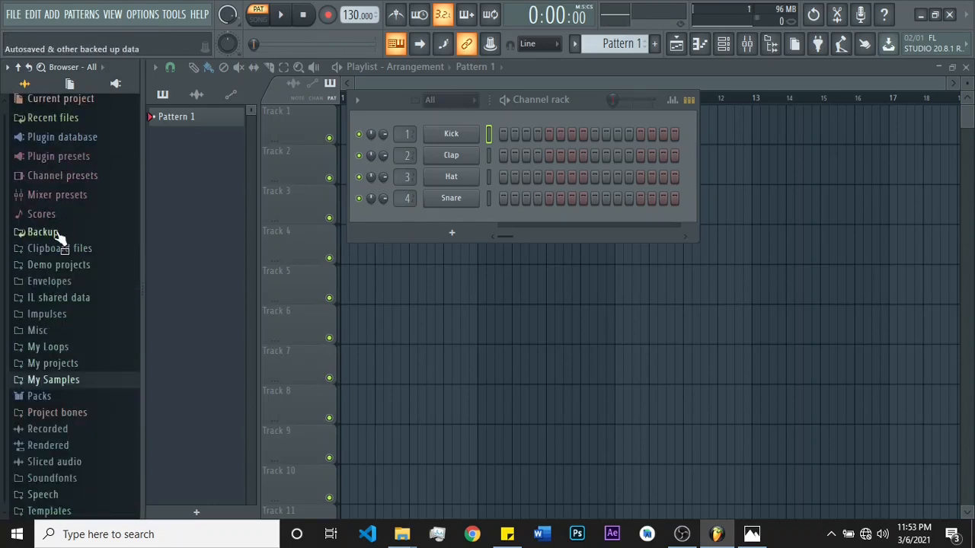
Step: Preview the Alma, Chromo, FPC 2 and FPC 4 kicks in the Drums pack's Kicks folder and collapse Packs
left_click(46, 397)
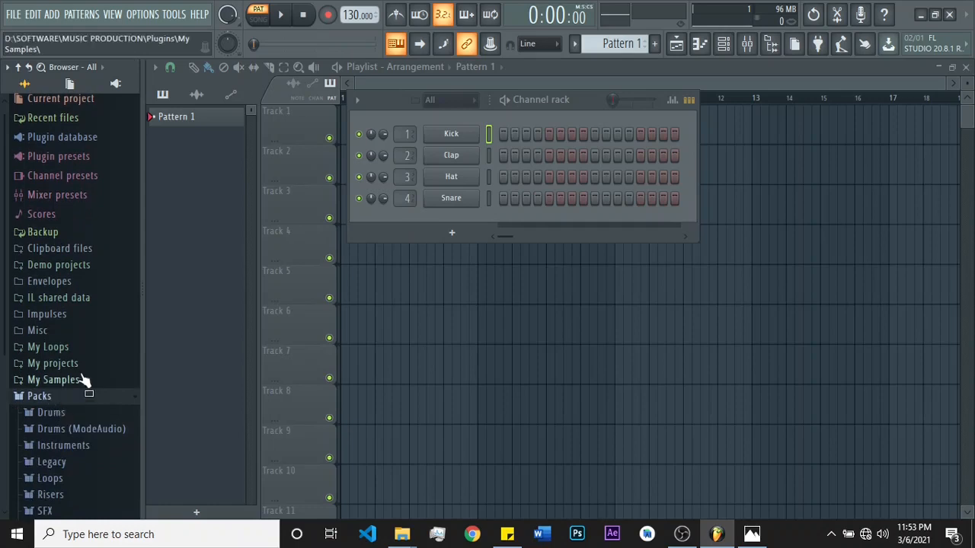
left_click(61, 416)
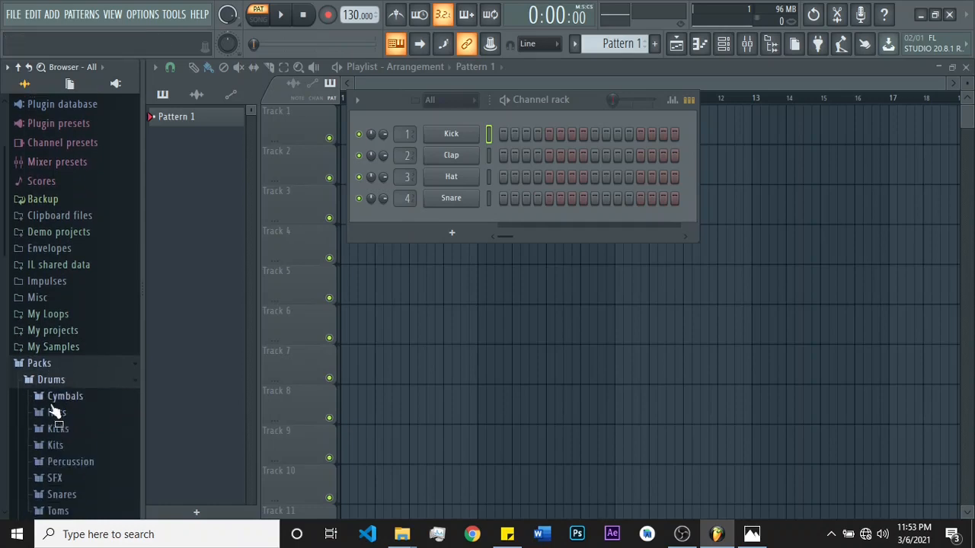
left_click(58, 430)
left_click(59, 259)
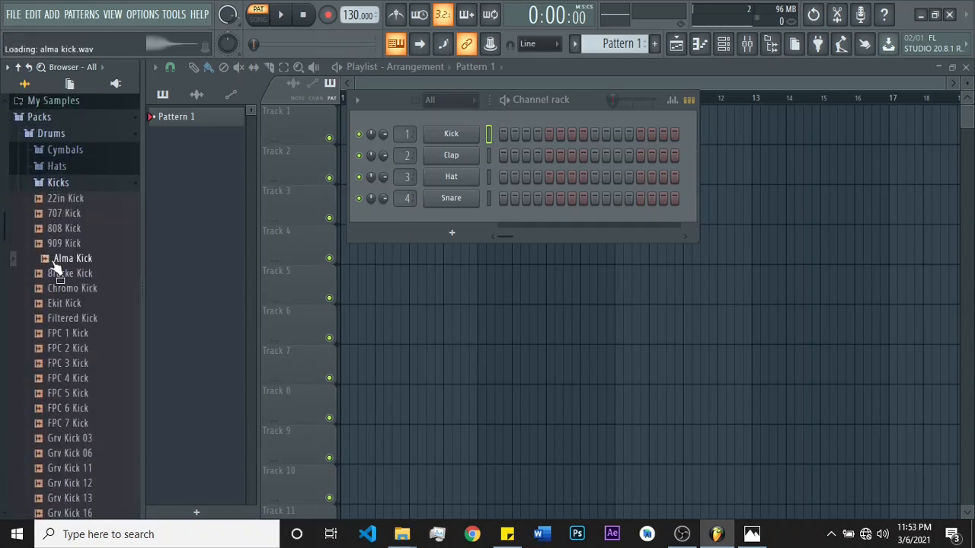
left_click(62, 289)
left_click(65, 349)
left_click(67, 377)
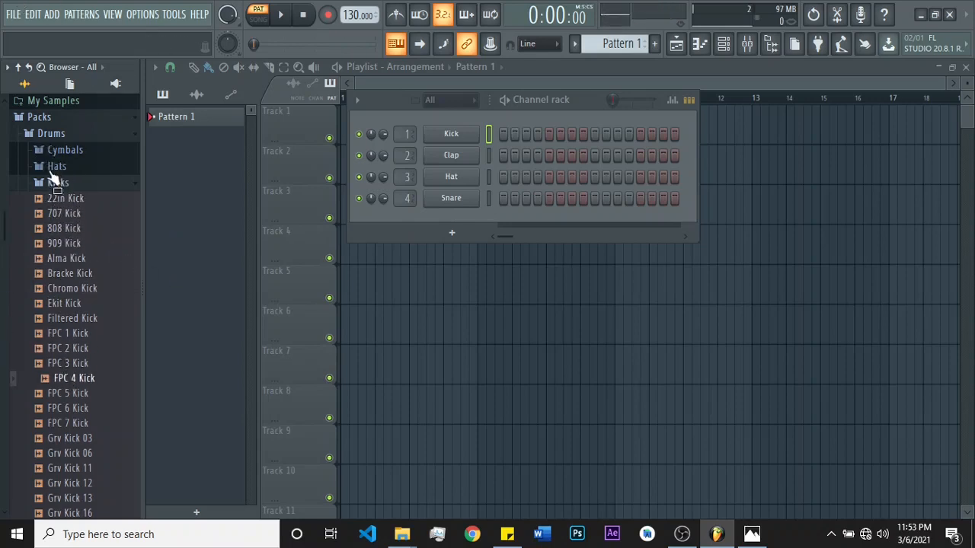
left_click(34, 116)
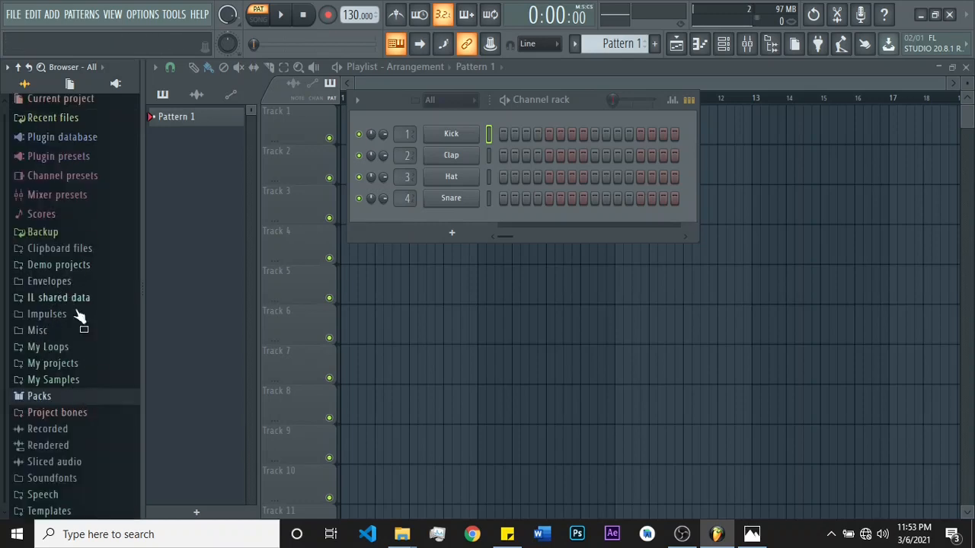
Step: Reopen the Drums pack with Kicks collapsed and preview Ekit Cymbal 1, 909 Ride and 909 Crash from its Cymbals folder
left_click(38, 396)
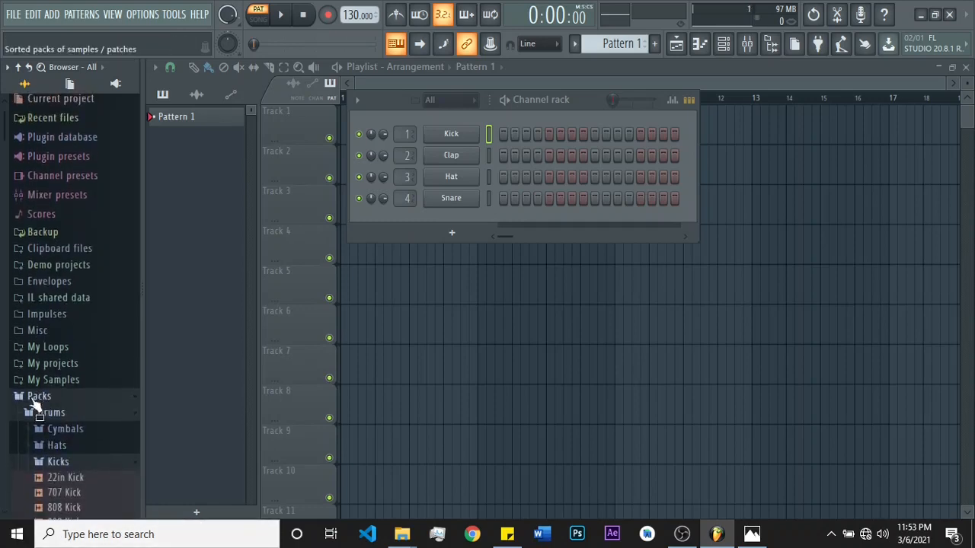
scroll(99, 351, "down", 2)
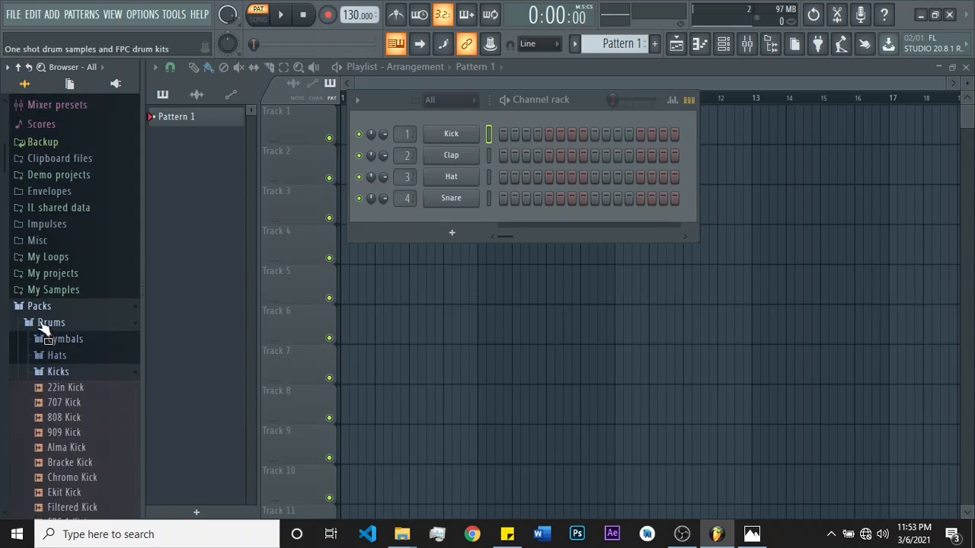
left_click(48, 323)
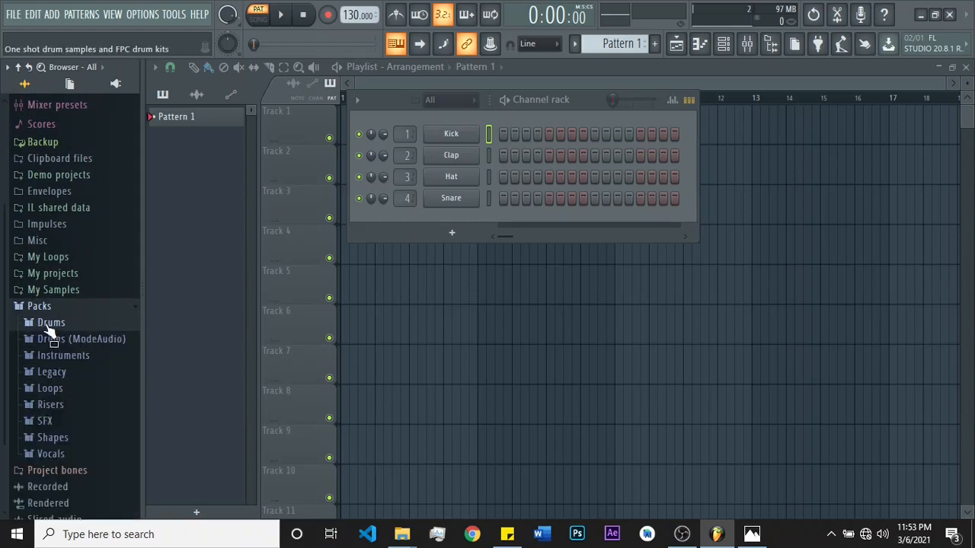
left_click(57, 325)
left_click(71, 317)
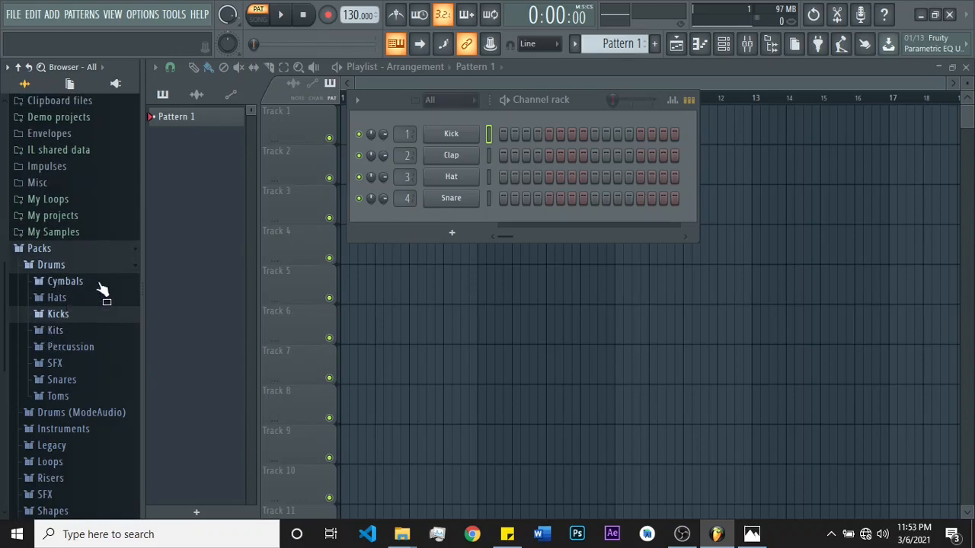
left_click(64, 281)
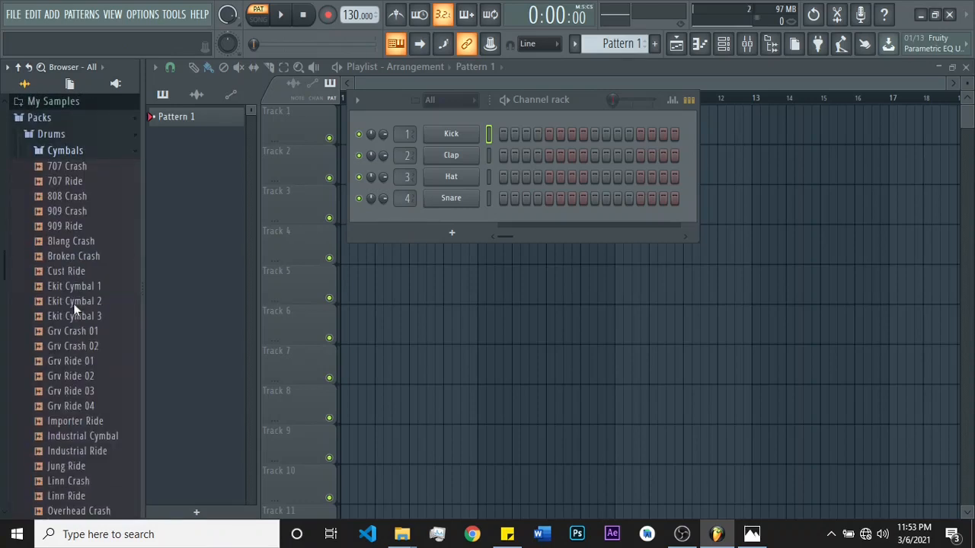
left_click(74, 285)
left_click(68, 226)
left_click(68, 211)
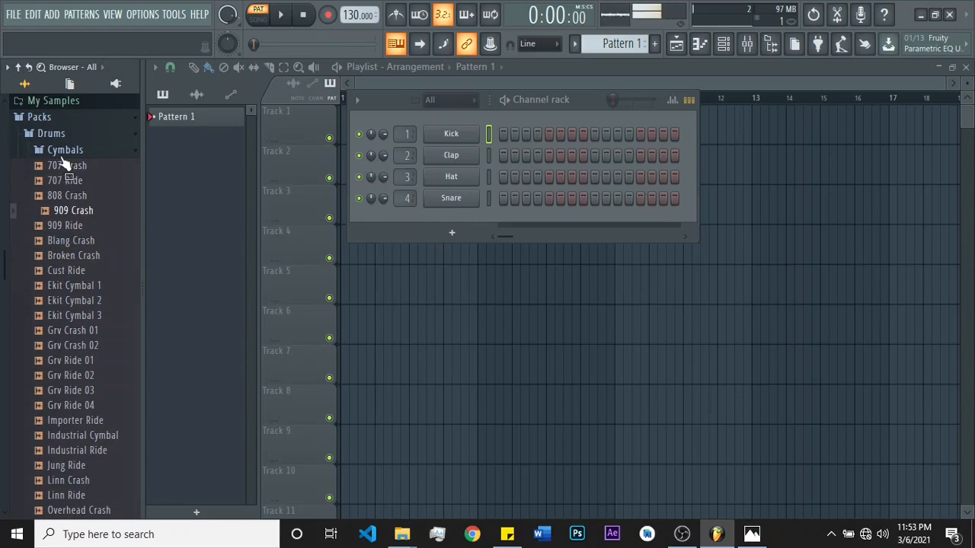
left_click(63, 153)
Step: Preview 808 CH, 909 OH, AMX OH and Bracke CH 2 in the Hats folder, and collapse it
left_click(61, 168)
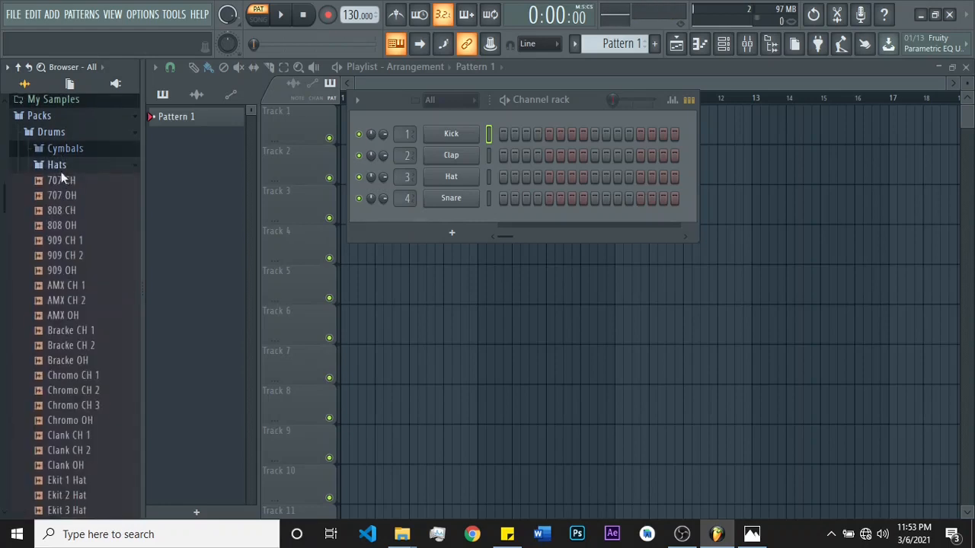
left_click(67, 213)
left_click(72, 273)
left_click(76, 318)
left_click(77, 348)
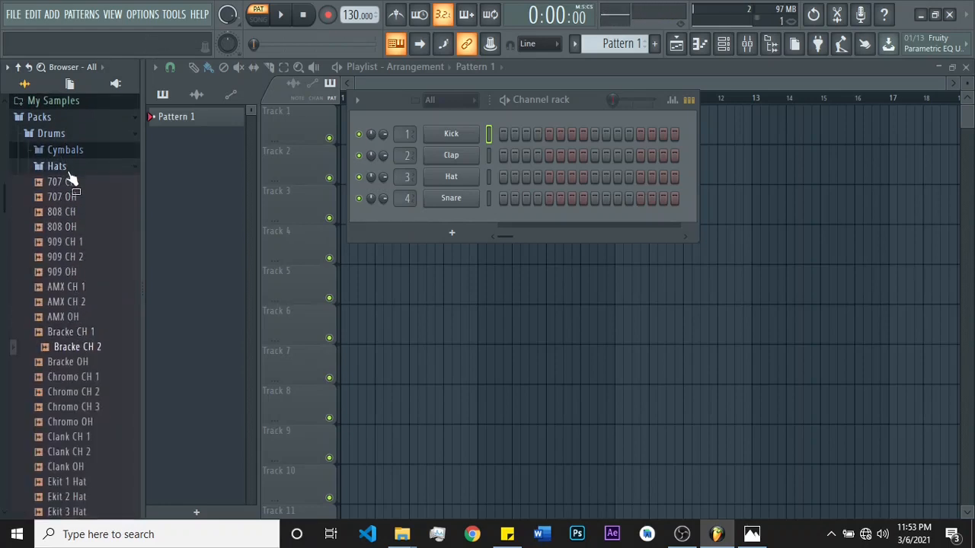
left_click(65, 167)
Step: Preview the 909 Kick in the Kicks folder of the Drums pack, and collapse that folder
left_click(69, 187)
left_click(66, 244)
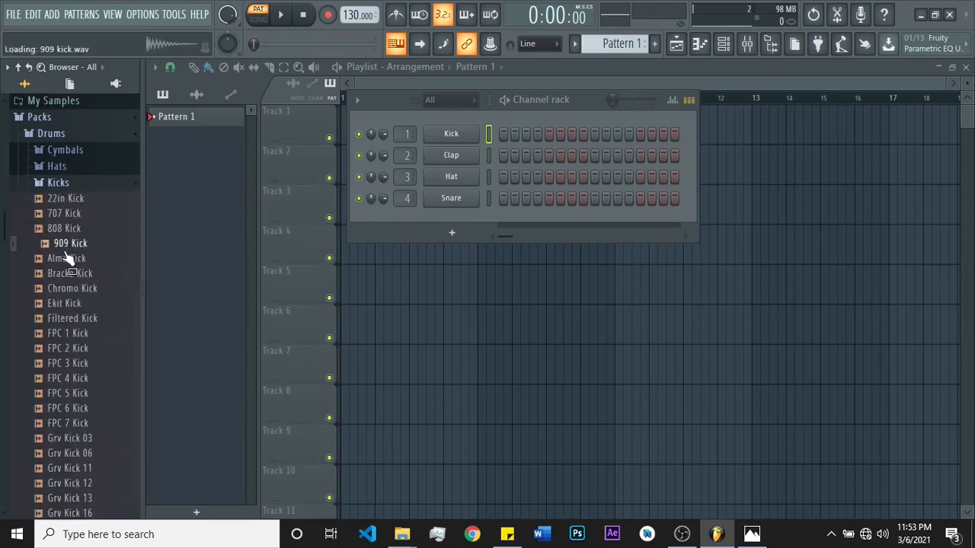
left_click(72, 186)
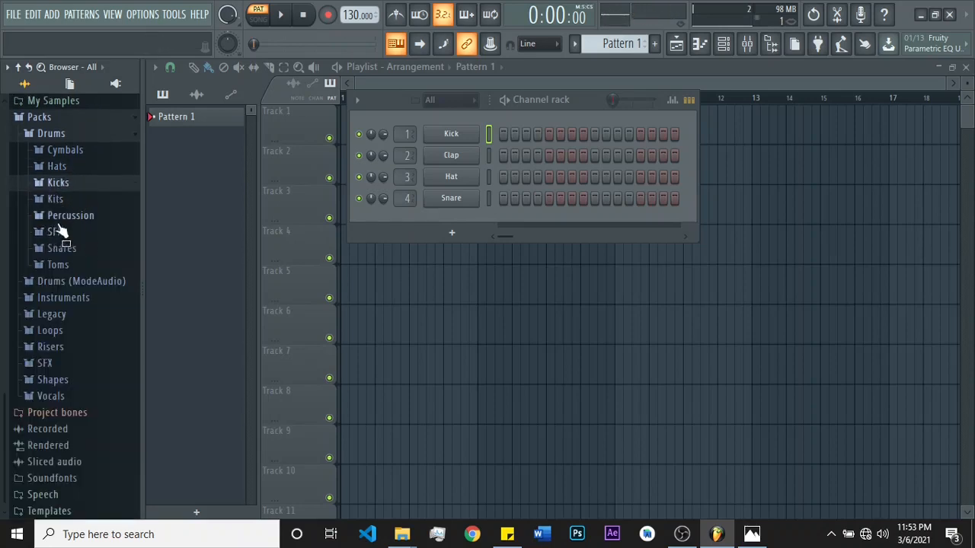
Step: Preview 808 Conga, 909 Clap and Ekit Clap 2 in the Percussion folder, and collapse it
left_click(67, 215)
left_click(67, 276)
left_click(71, 306)
left_click(69, 381)
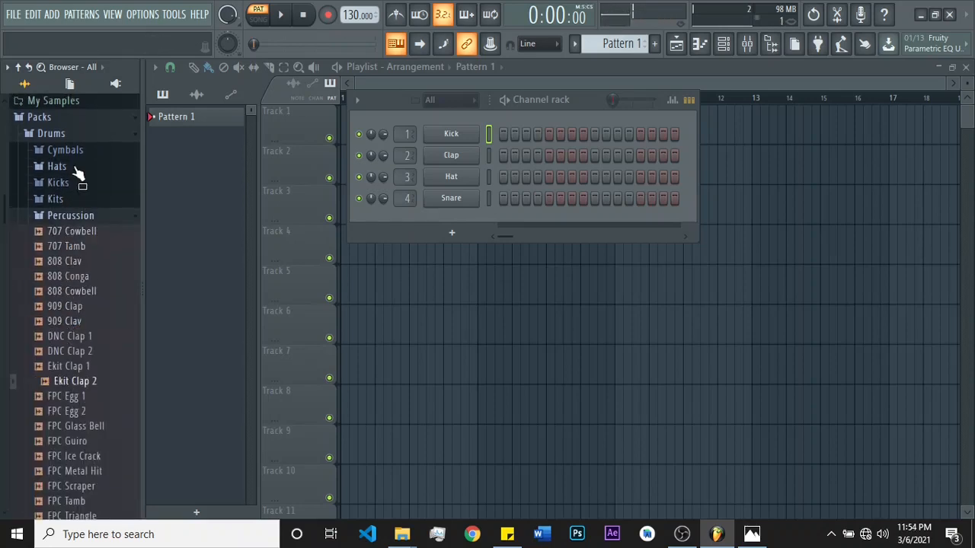
left_click(76, 217)
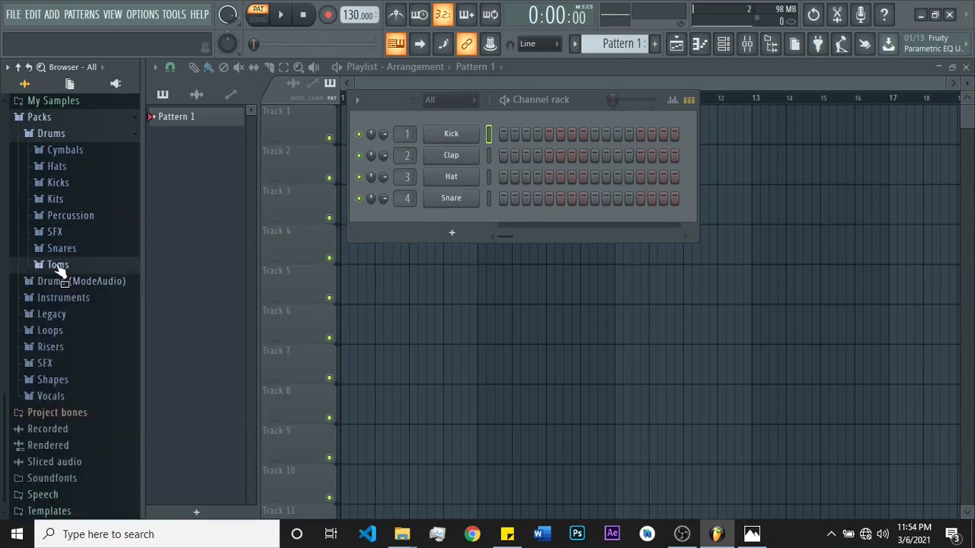
Step: Preview a tom sample in the Toms folder, and collapse the Toms, Drums and Packs folders
left_click(61, 266)
left_click(60, 341)
left_click(61, 265)
left_click(67, 139)
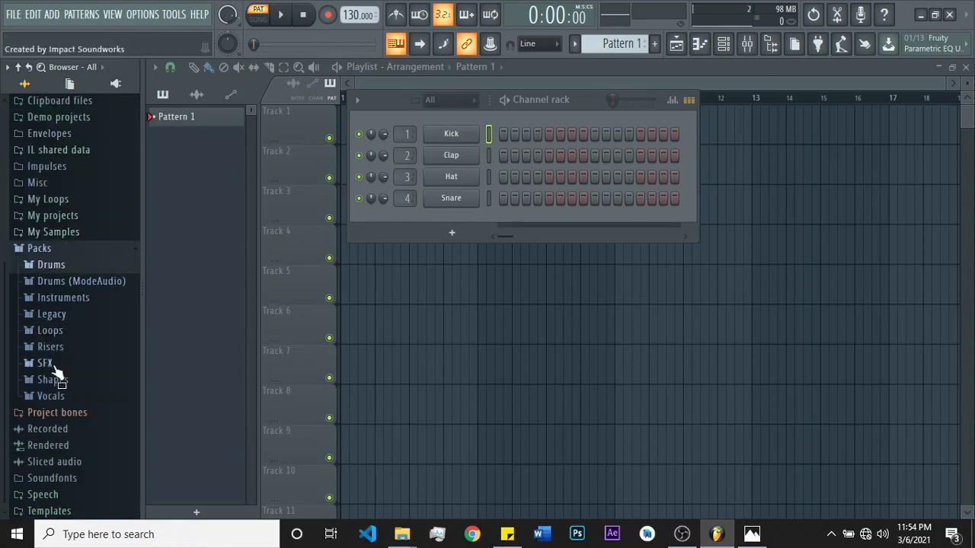
left_click(34, 249)
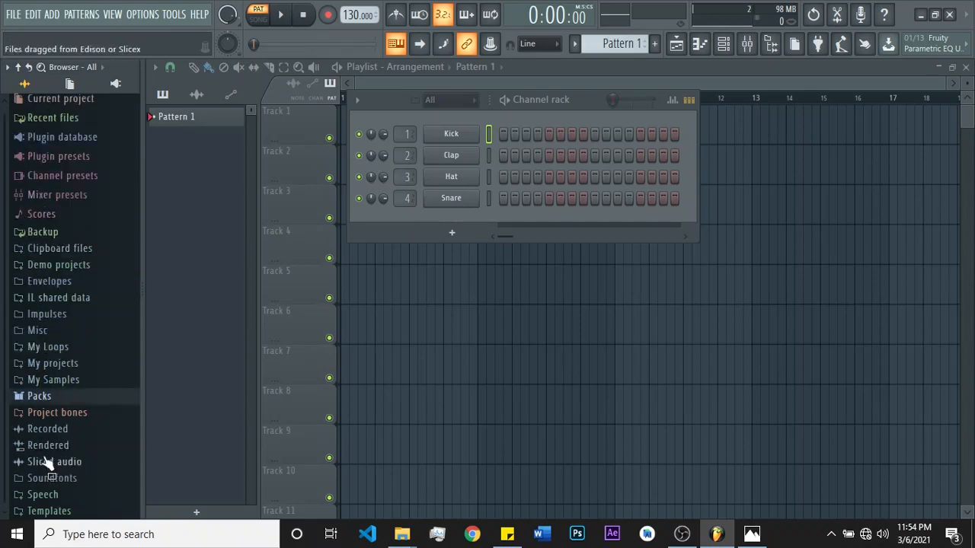
Step: Preview the first audio recording in the Recorded folder, and collapse that folder
left_click(48, 429)
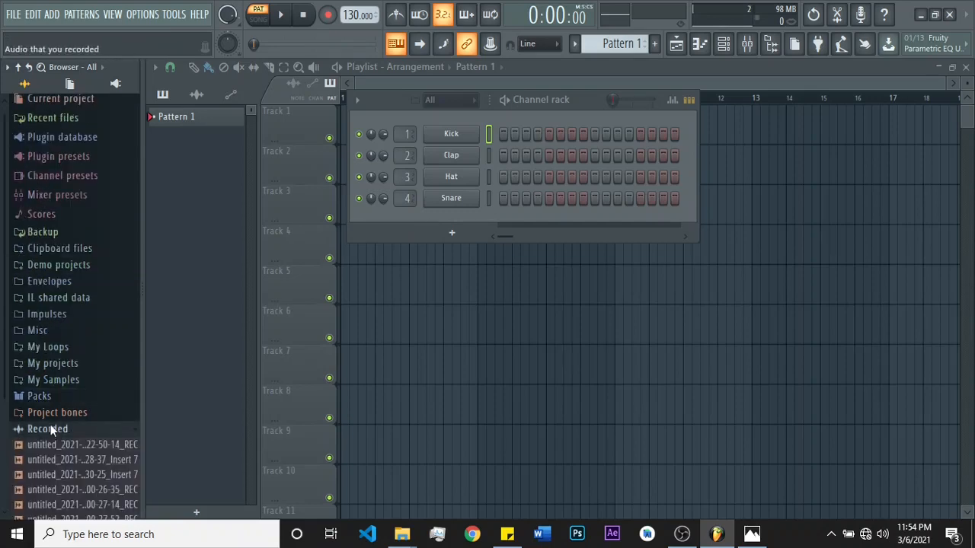
left_click(48, 444)
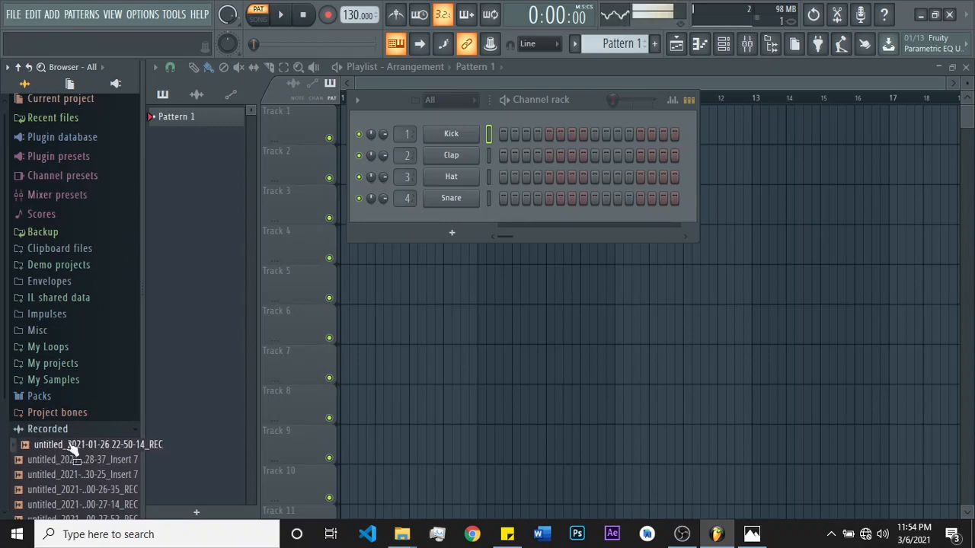
left_click(57, 430)
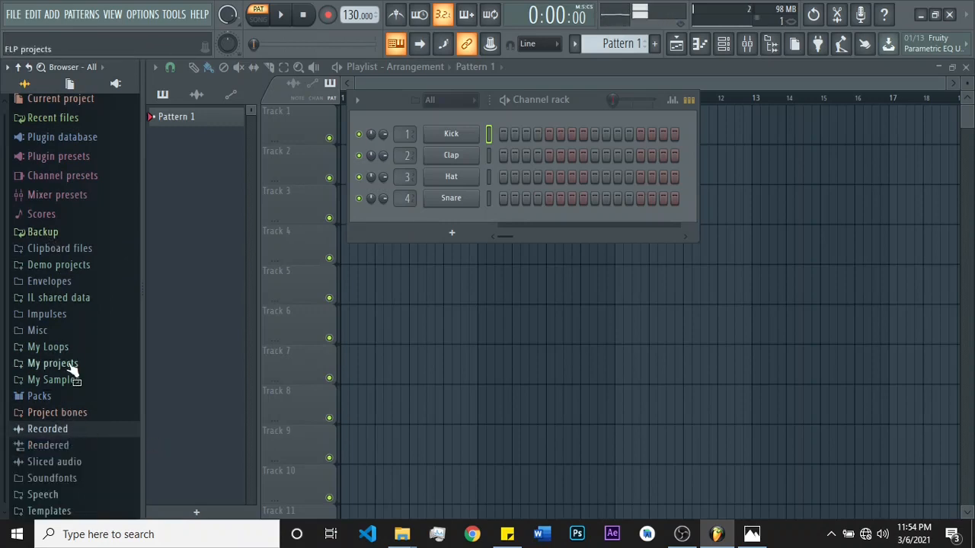
Step: Browse Packs to the Rims folder of Drums (ModeAudio), collapse it, and expand it again
left_click(35, 396)
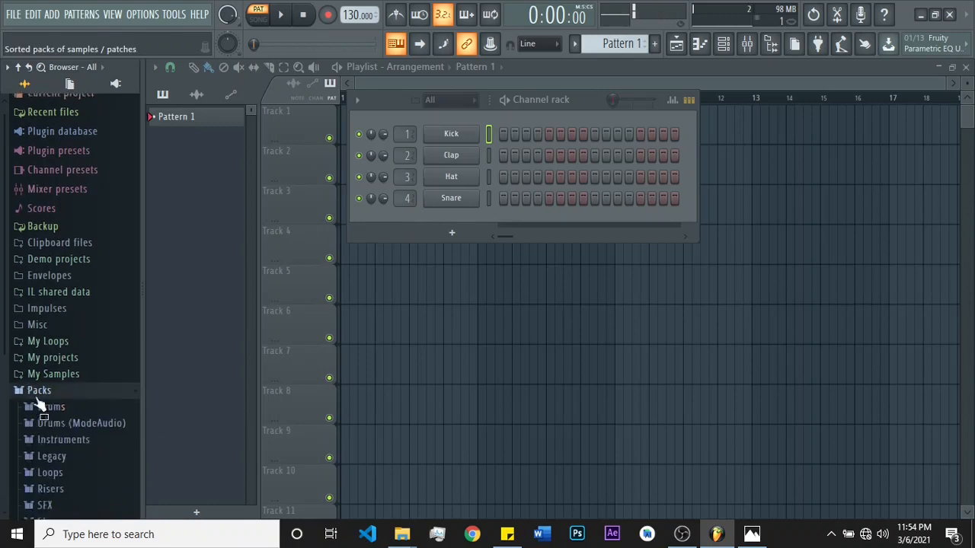
left_click(69, 431)
left_click(58, 445)
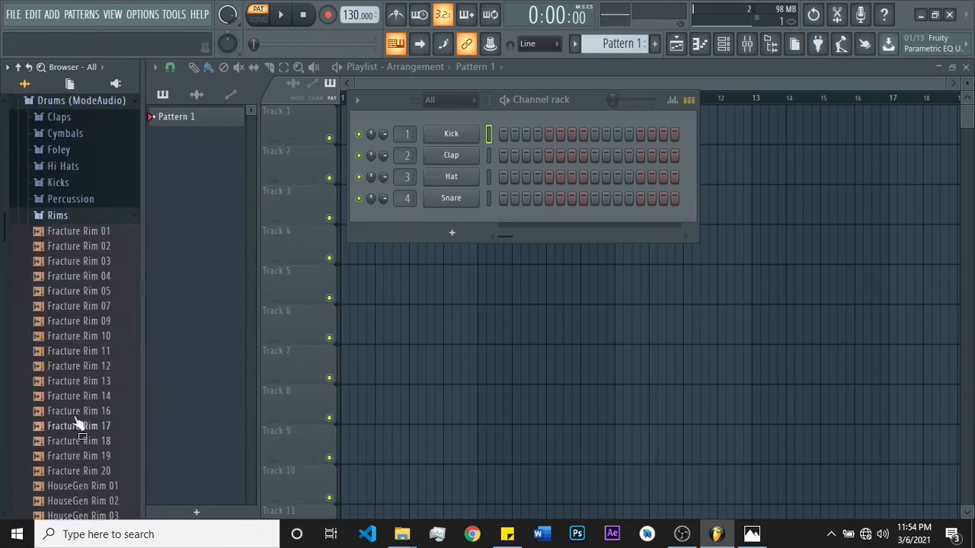
left_click(64, 218)
scroll(76, 225, "up", 5)
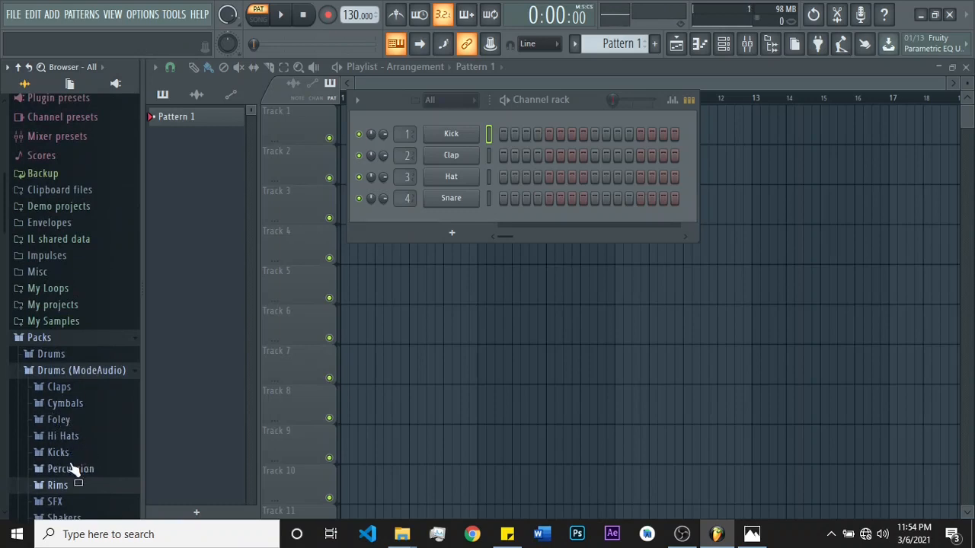
left_click(58, 485)
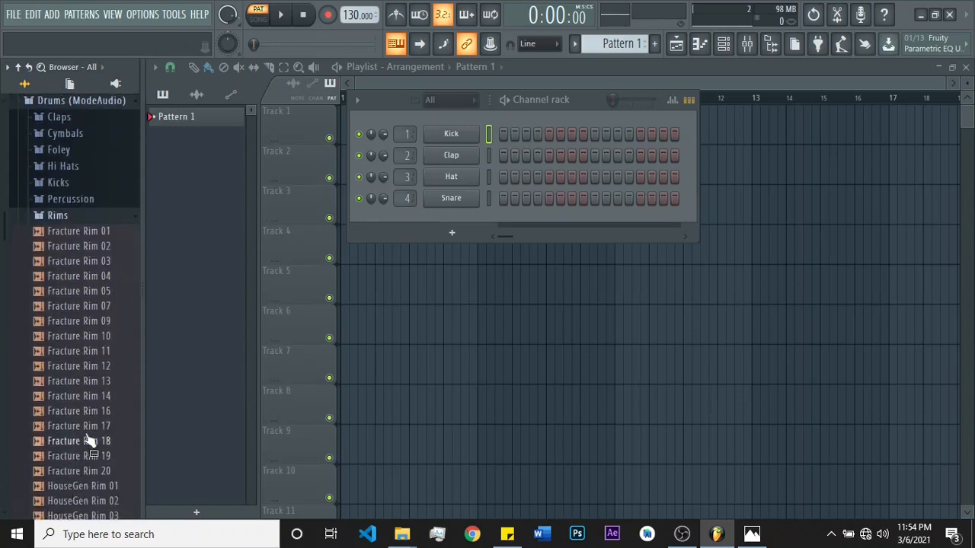
Step: Collapse the Drums (ModeAudio) folder and the Packs folder in the browser
scroll(70, 305, "up", 5)
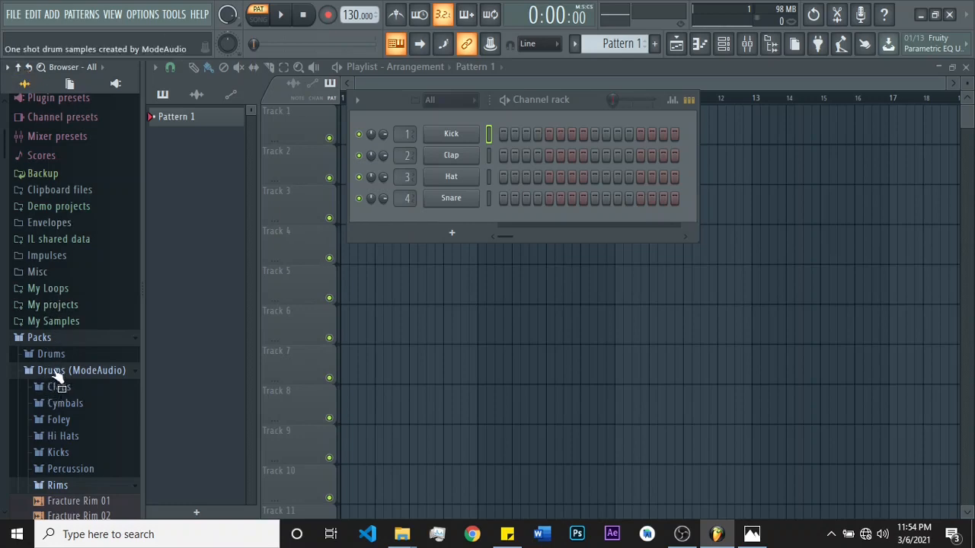
left_click(53, 371)
left_click(39, 340)
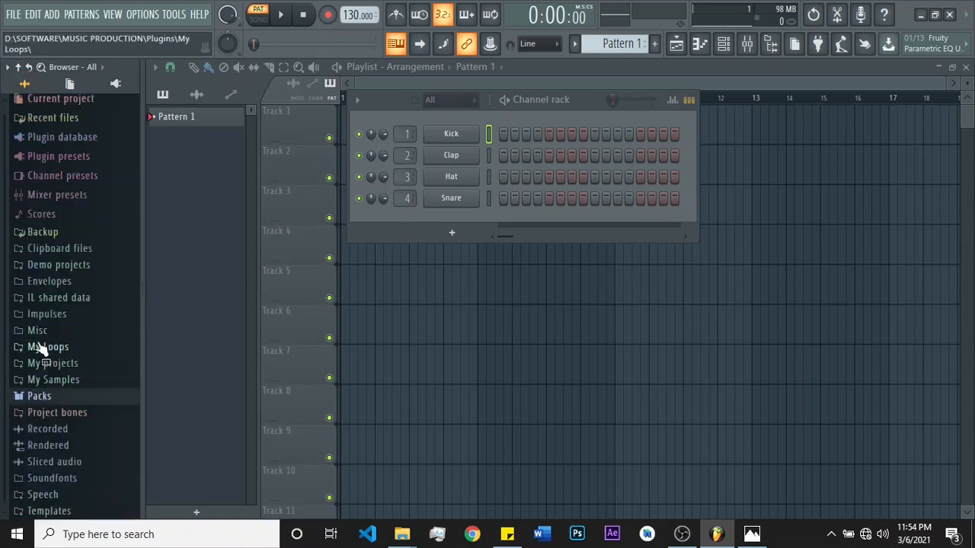
Step: Browse Packs to the Guitar folder of Instruments
left_click(41, 396)
left_click(68, 446)
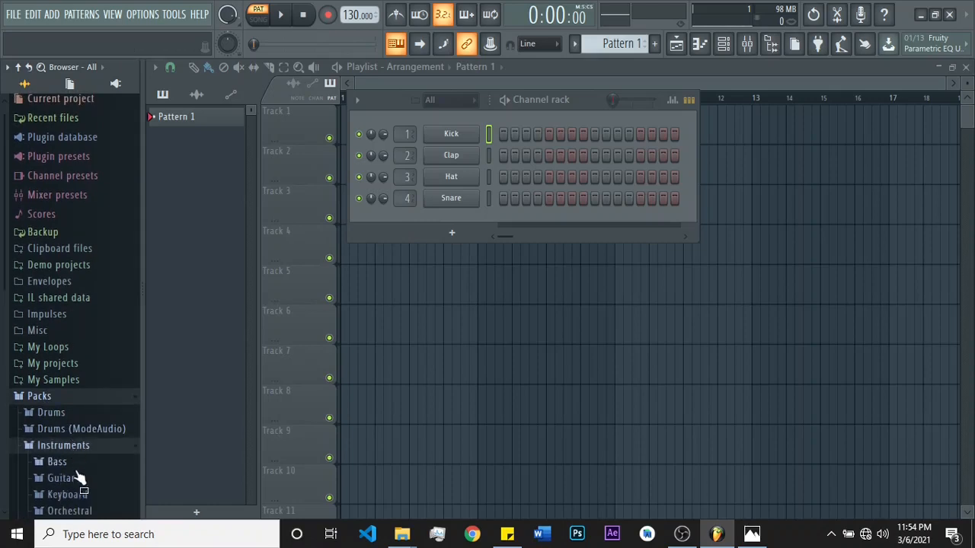
left_click(77, 474)
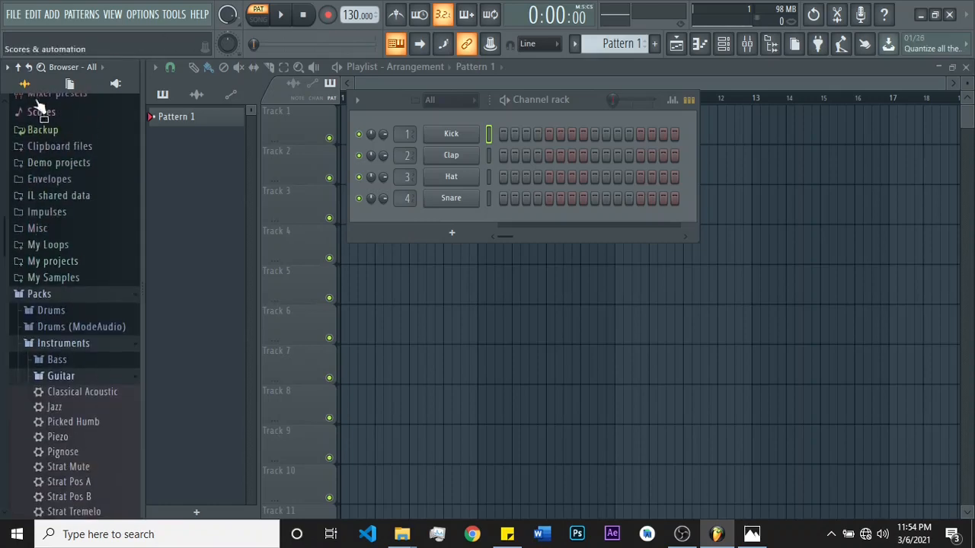
Step: Collapse the browser's whole folder structure, and view the available browser options without changing any
left_click(18, 67)
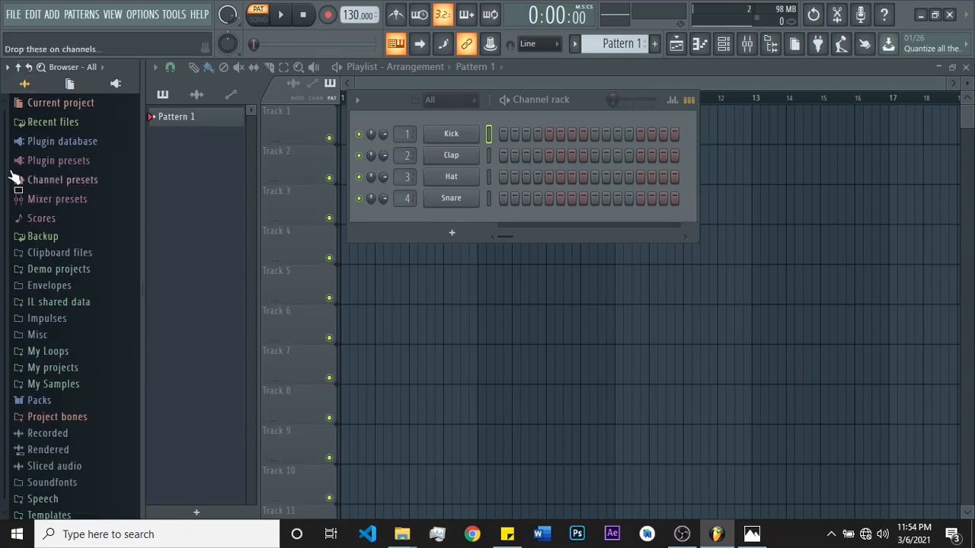
left_click(8, 67)
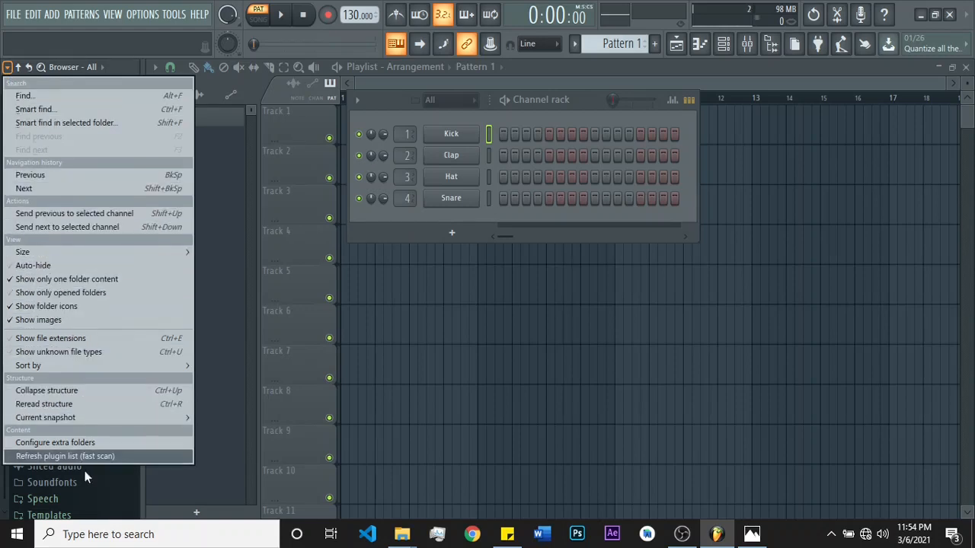
left_click(133, 67)
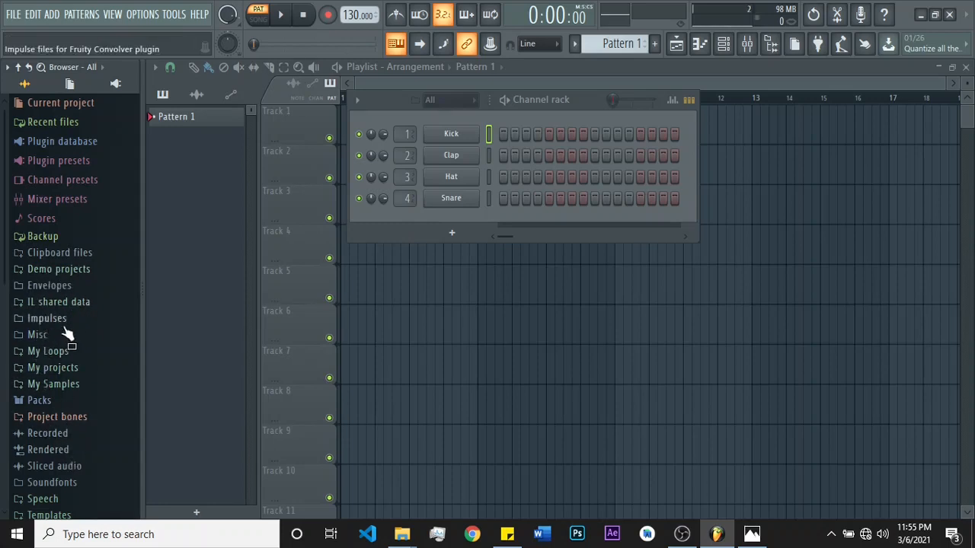
Step: Browse Packs to the Cymbals folder of Drums, and audition the selected Kick channel three times
left_click(41, 402)
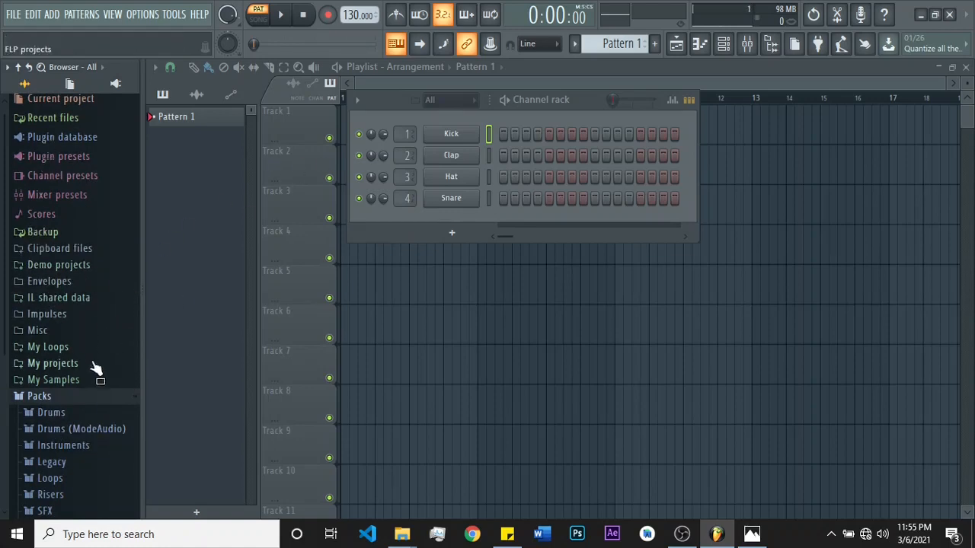
left_click(53, 413)
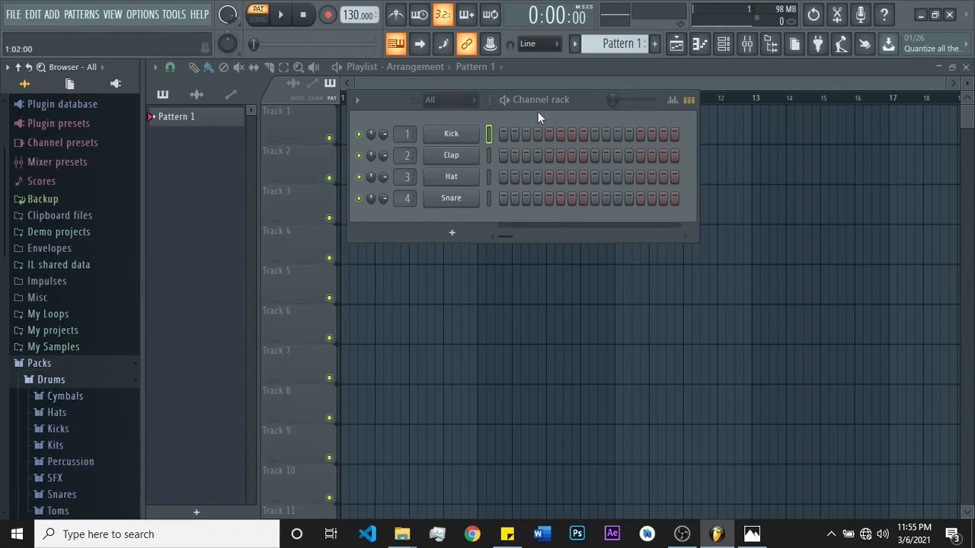
left_click(68, 396)
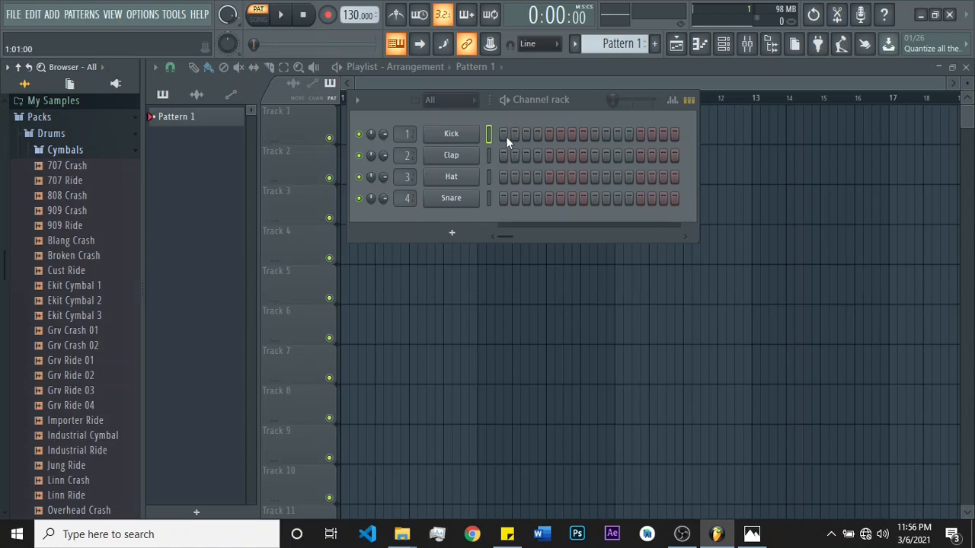
key("n")
key("n")
key("n")
Step: Collapse the Cymbals folder, and preview Bracke Kick, Chromo Kick and Ekit Kick in the Kicks folder
left_click(74, 150)
left_click(58, 184)
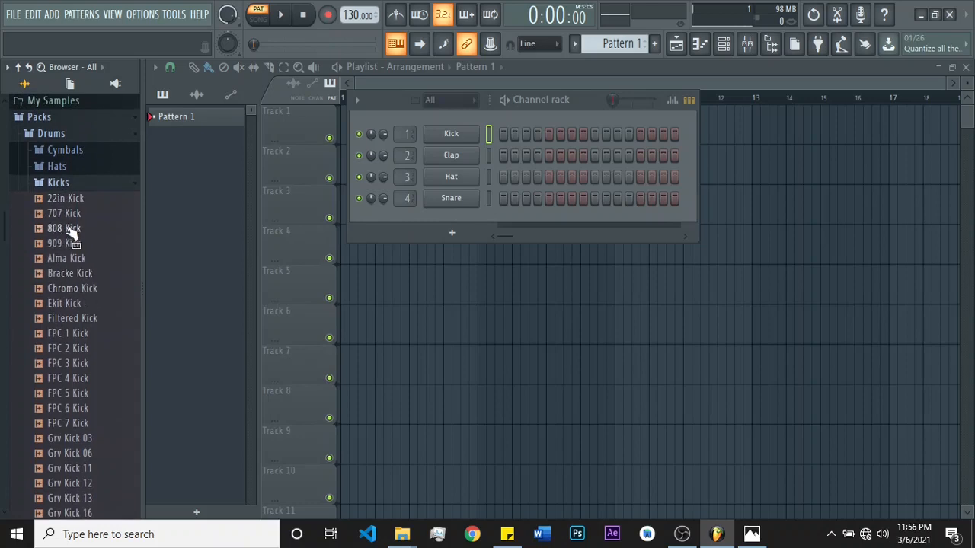
left_click(76, 274)
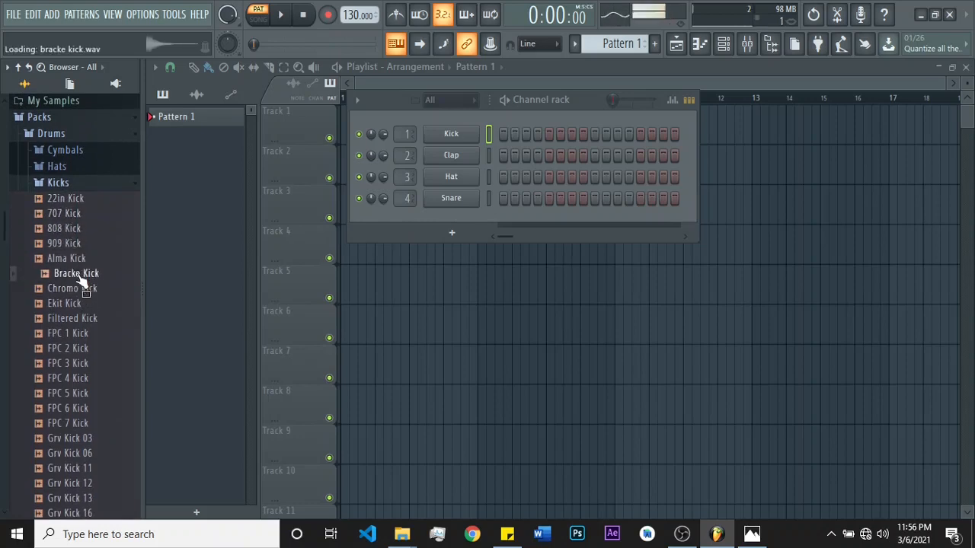
left_click(82, 290)
left_click(77, 306)
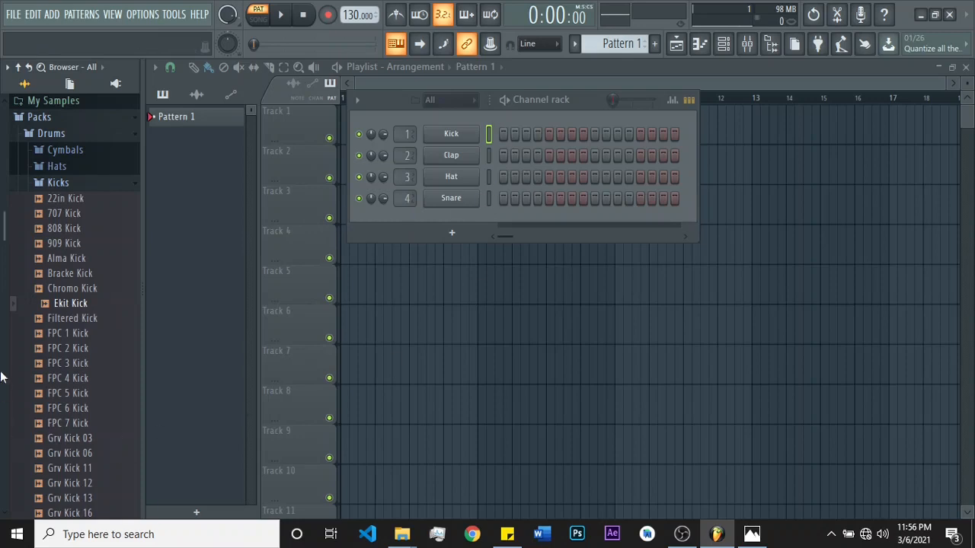
Step: Send the Ekit Kick sample to the selected Kick channel, and select that channel in the Channel rack
right_click(67, 305)
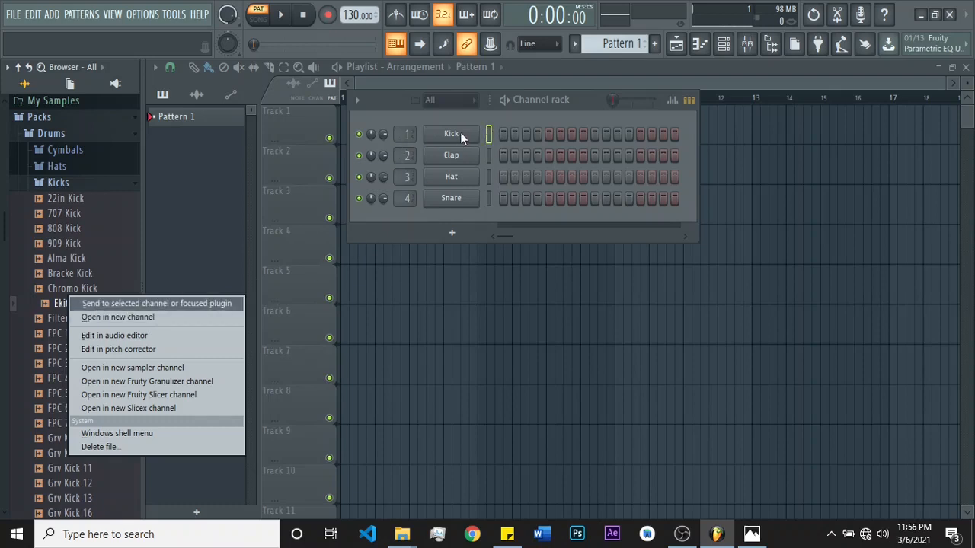
left_click(112, 273)
left_click(78, 307)
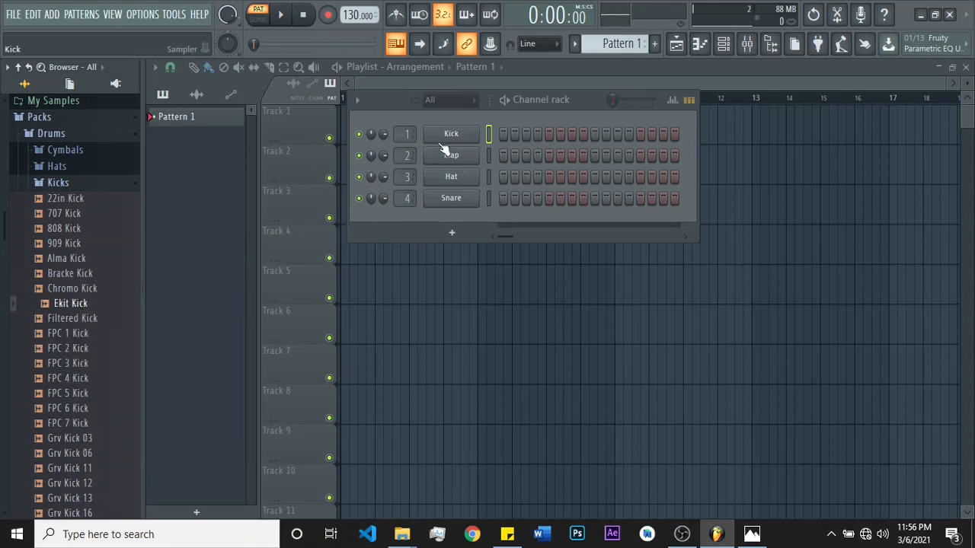
right_click(64, 305)
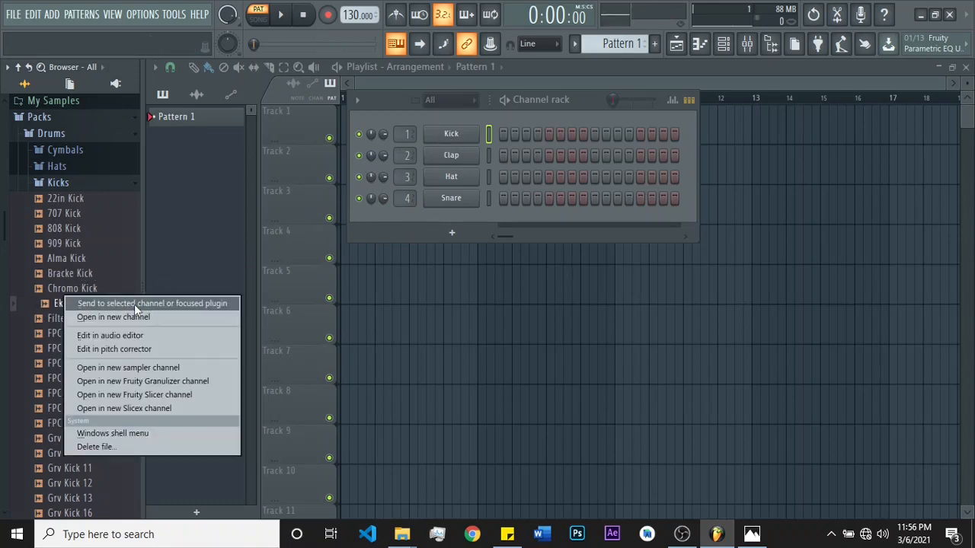
left_click(193, 304)
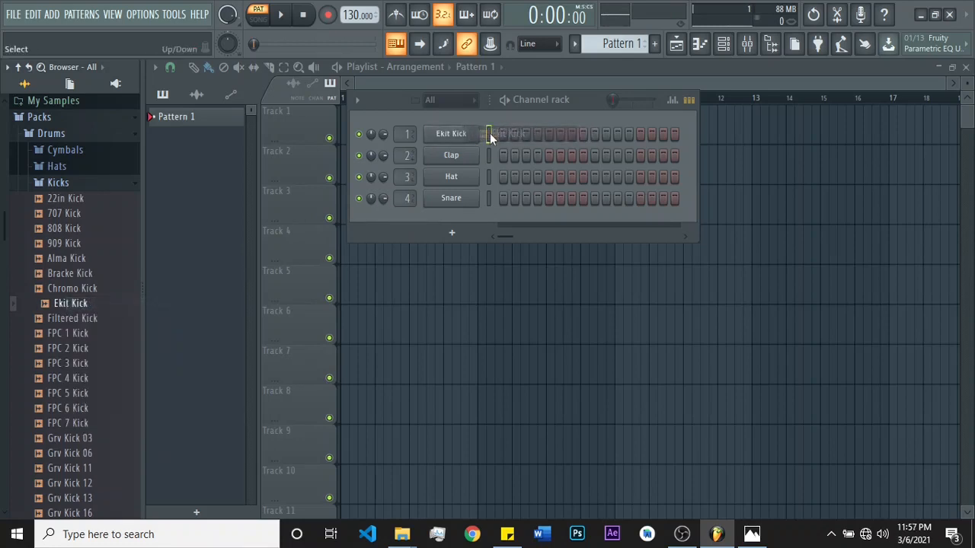
left_click(490, 137)
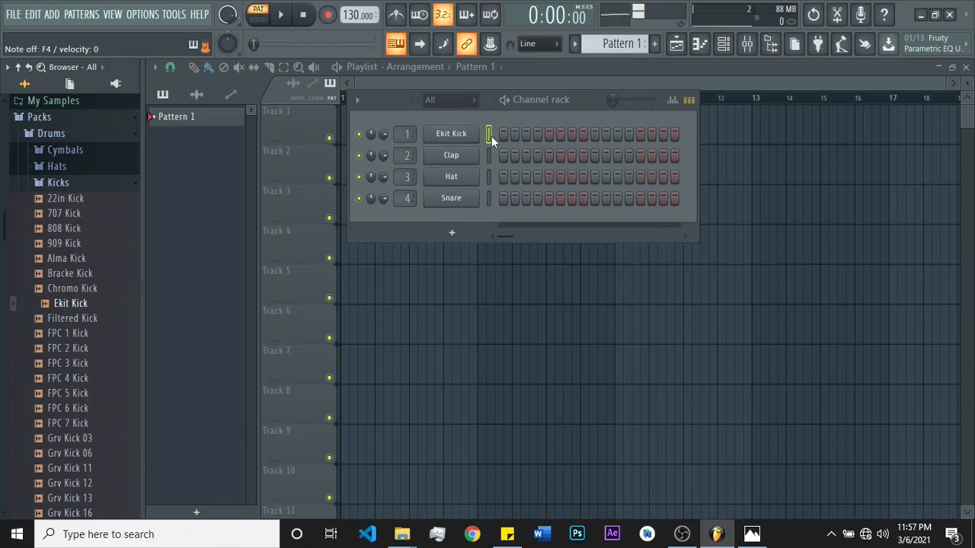
left_click(488, 134)
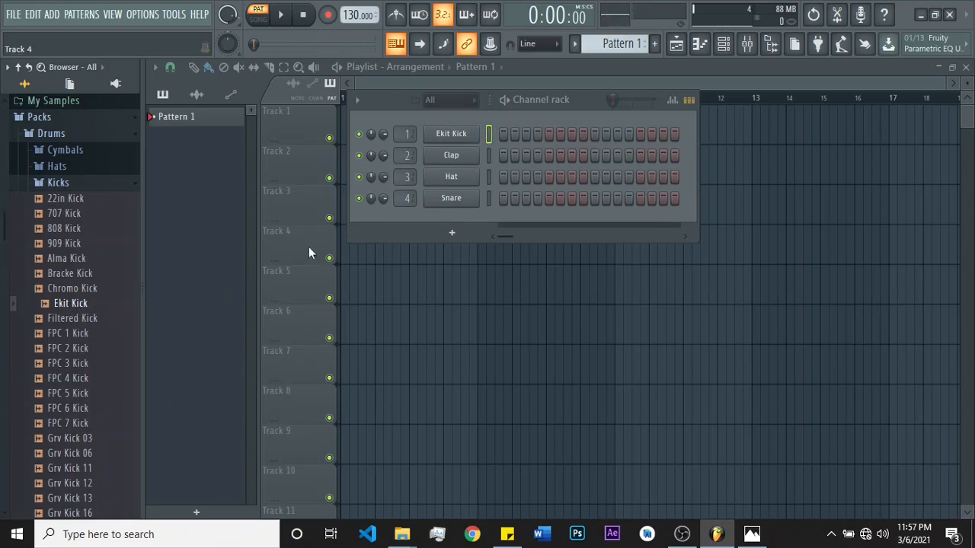
Step: Open the Ekit Kick sample in a new channel, and close its channel settings window
mouse_move(479, 219)
right_click(62, 303)
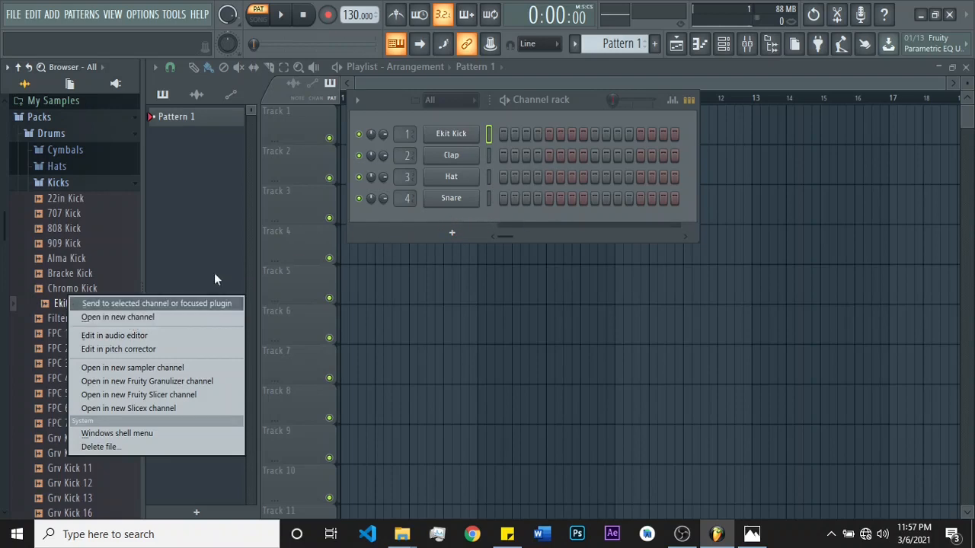
left_click(141, 318)
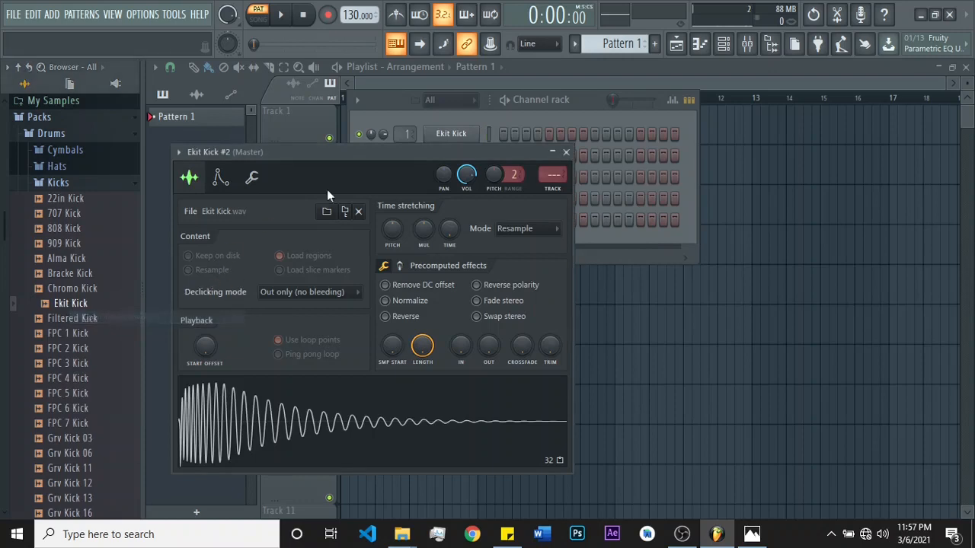
left_click(565, 151)
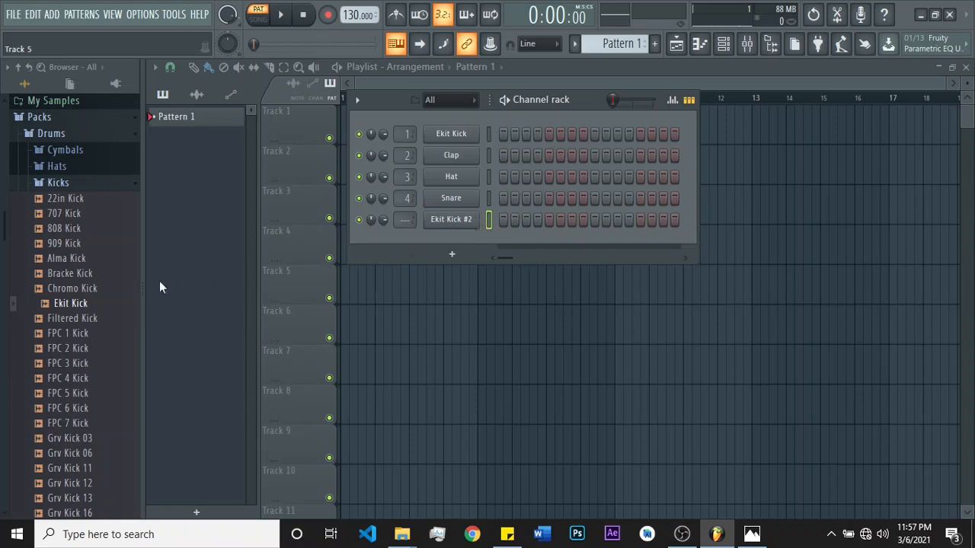
Step: Preview Bracke Kick, Ekit Kick and FPC 1 Kick in the Kicks folder
right_click(67, 311)
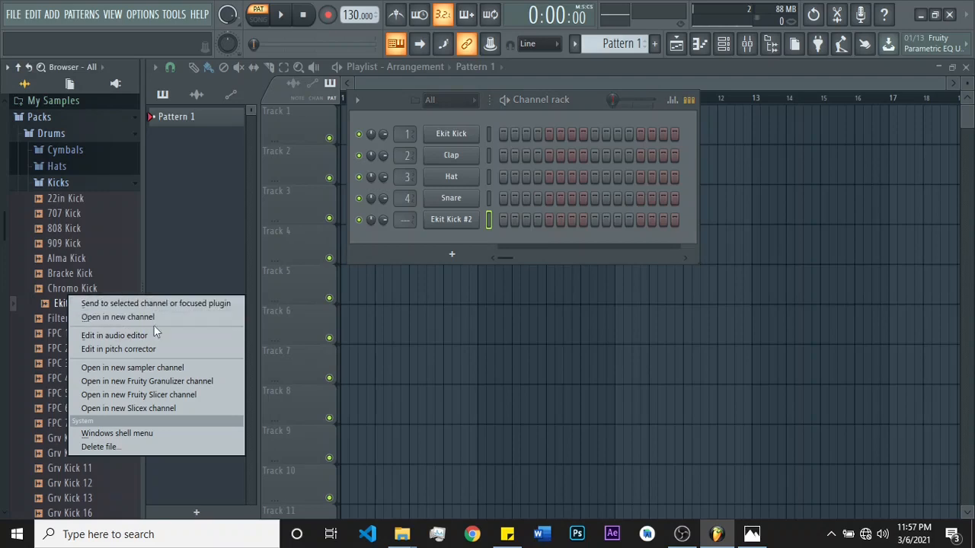
left_click(107, 273)
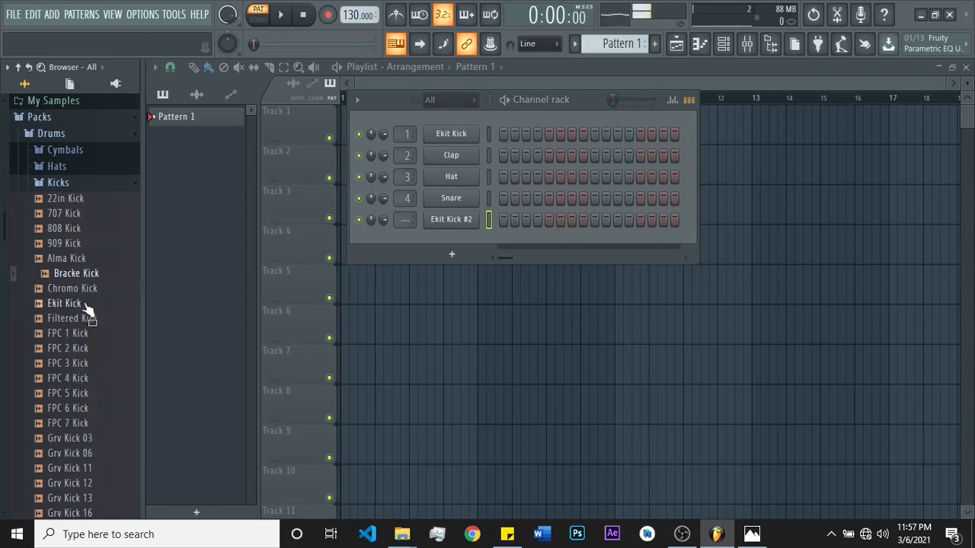
left_click(71, 305)
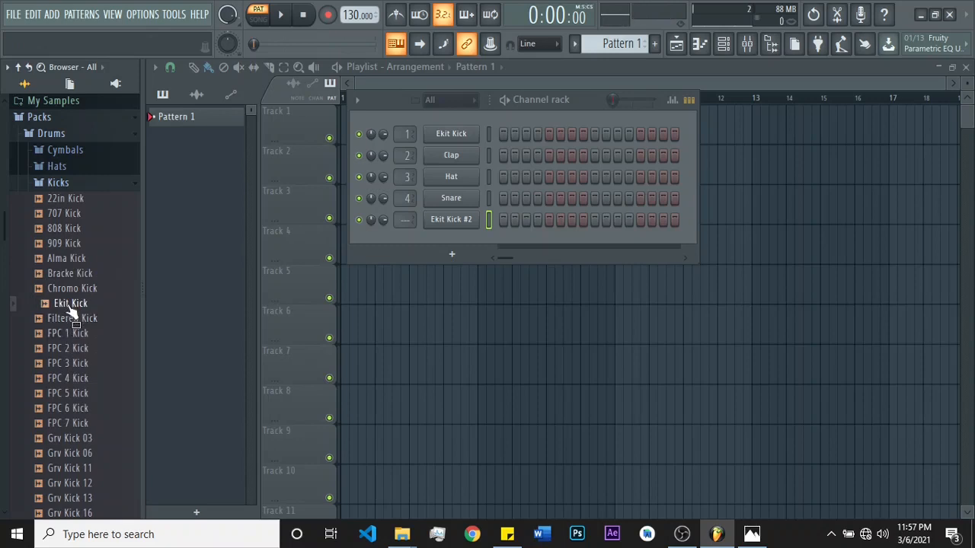
left_click(74, 335)
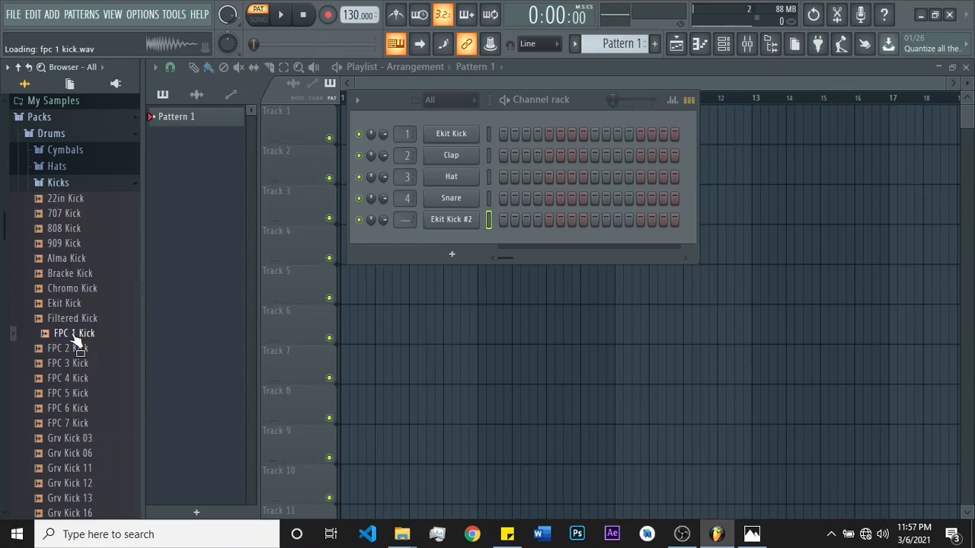
Step: Replace the Ekit Kick #2 channel's sample with FPC 1 Kick, and add FPC 1 Kick again as a new channel below it
left_click_drag(76, 340, 460, 228)
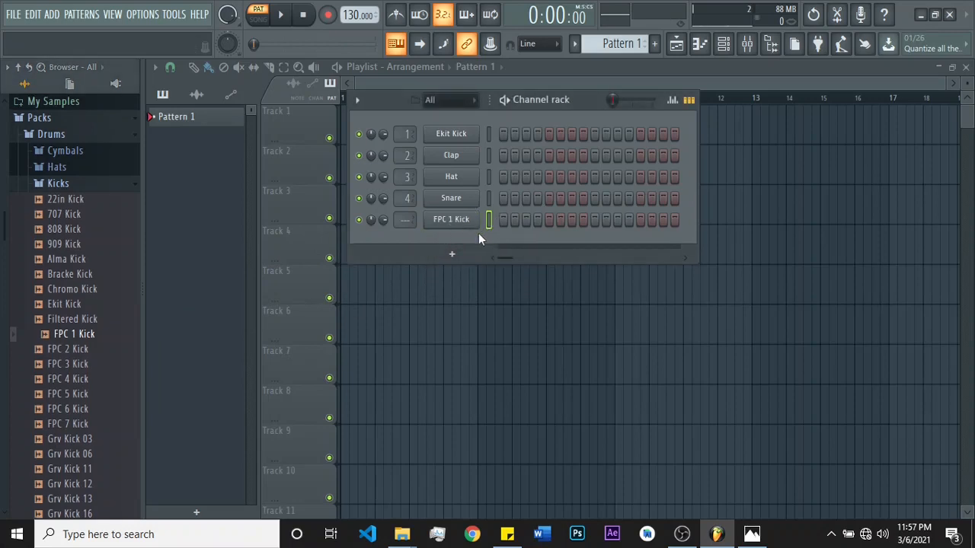
left_click_drag(66, 335, 451, 240)
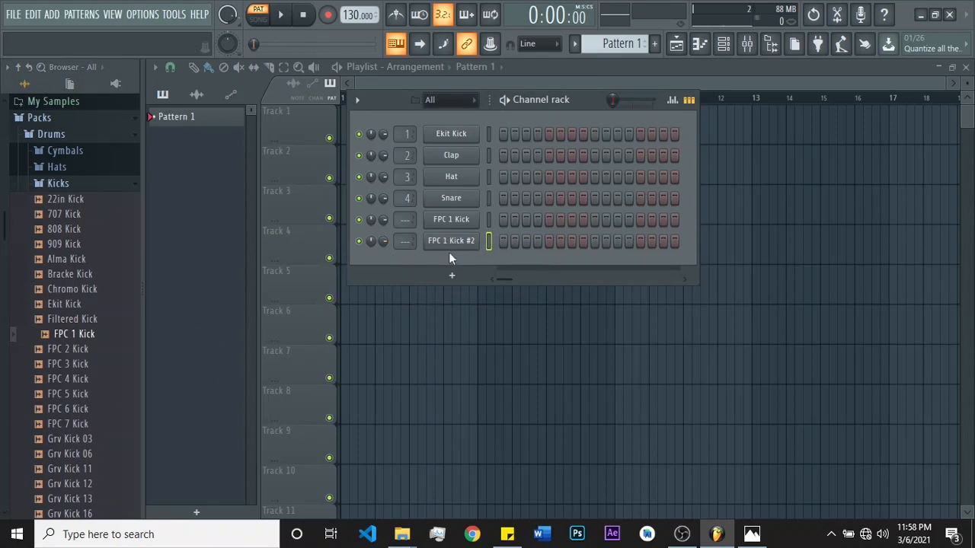
left_click_drag(45, 347, 73, 335)
right_click(75, 336)
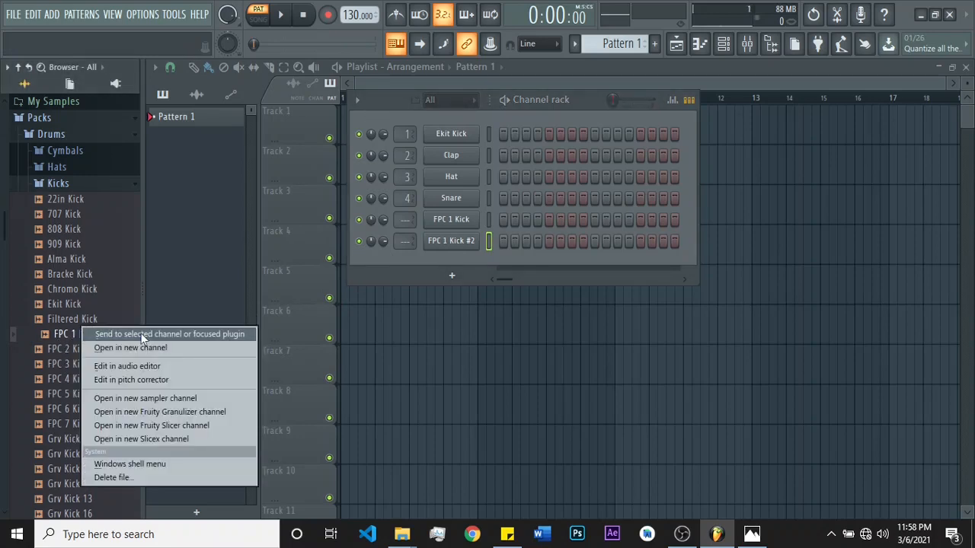
left_click(57, 336)
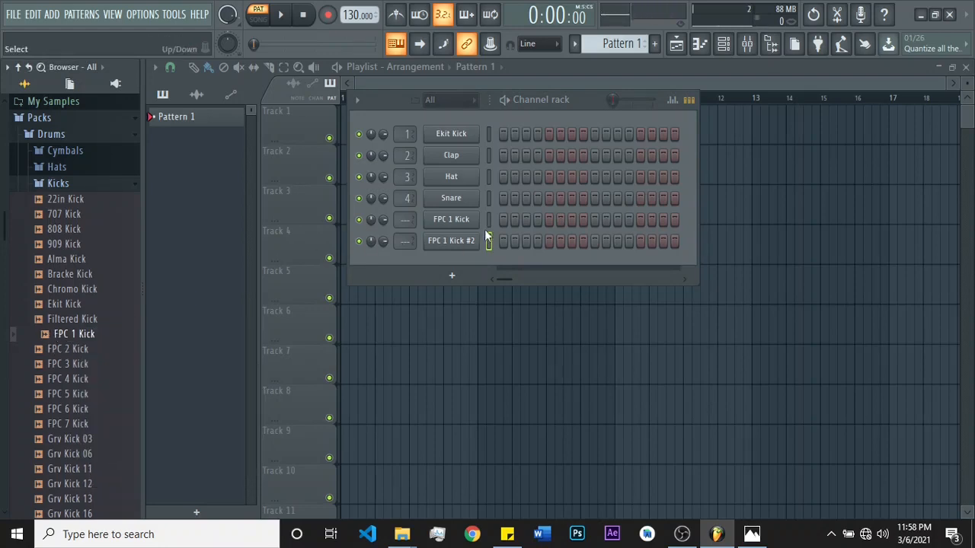
Step: Hide the Channel rack, and add FPC 1 Kick as an audio clip at the start of Track 1 in the Playlist
left_click(661, 87)
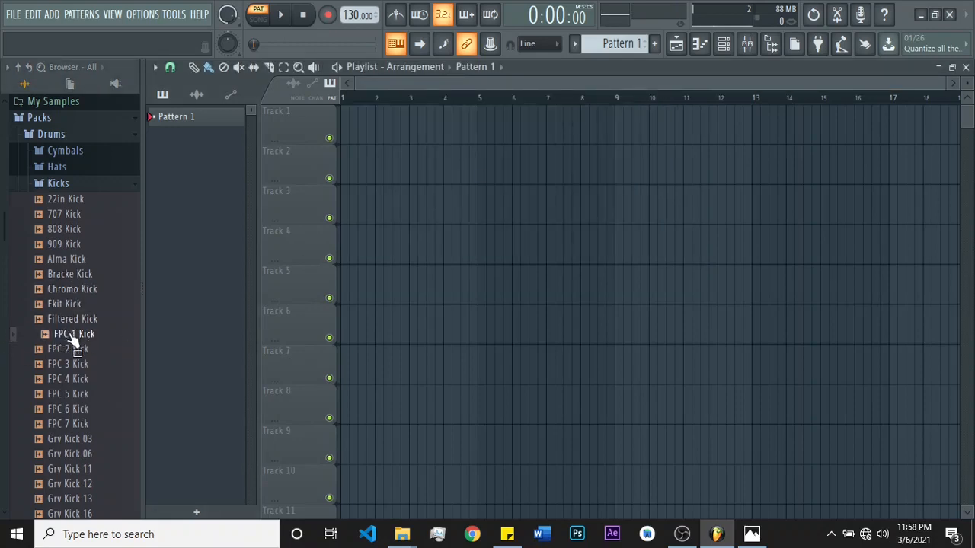
left_click_drag(71, 336, 344, 124)
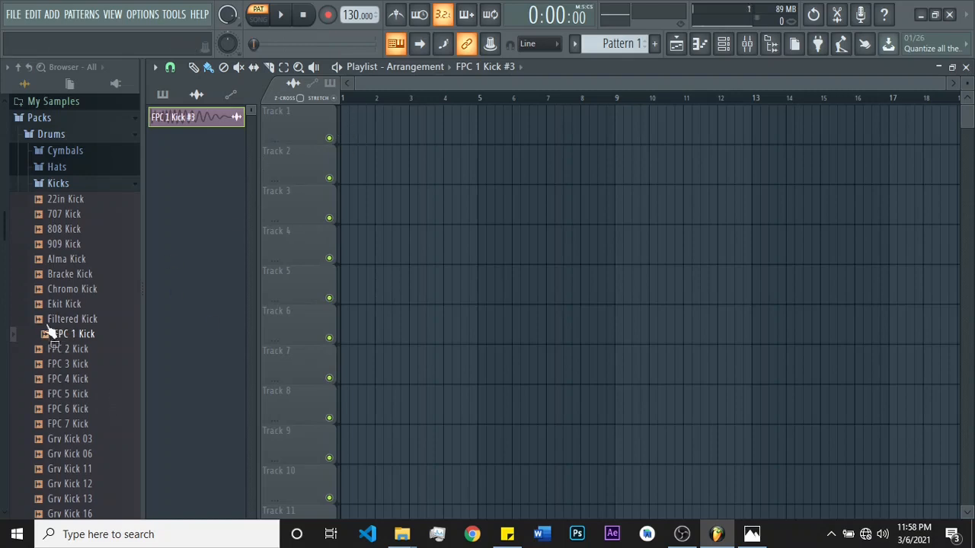
Step: Collapse the Kicks and Packs folders, and expand the My Loops folder
scroll(80, 278, "up", 3)
left_click(74, 276)
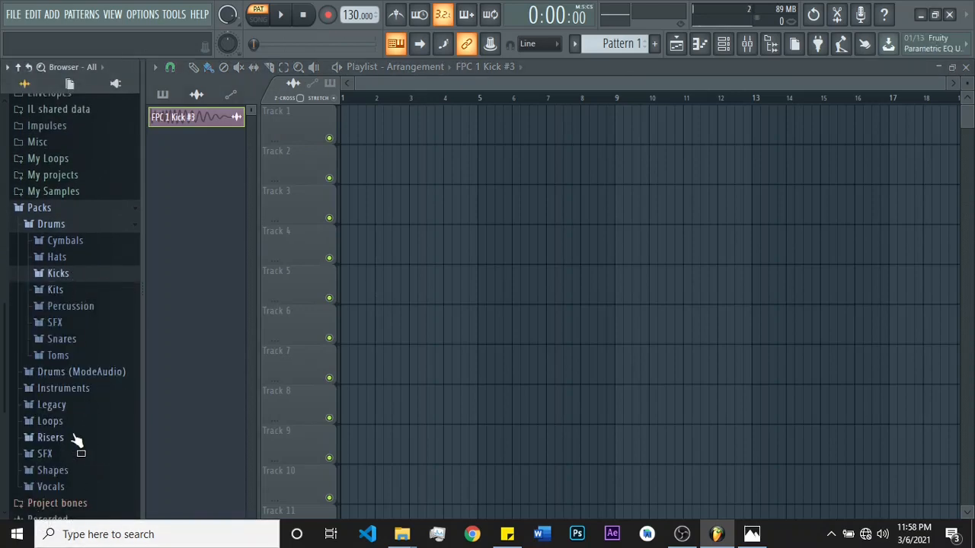
left_click(40, 214)
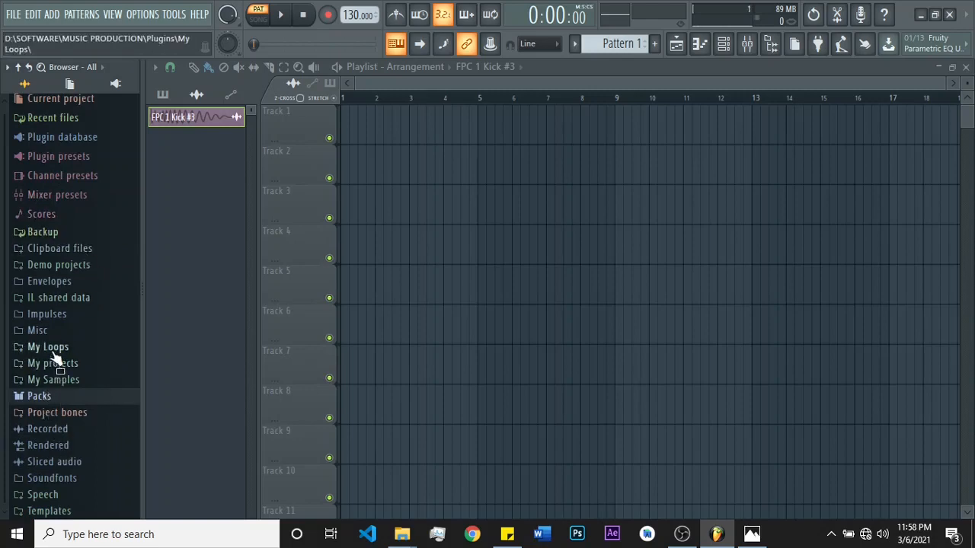
left_click(30, 347)
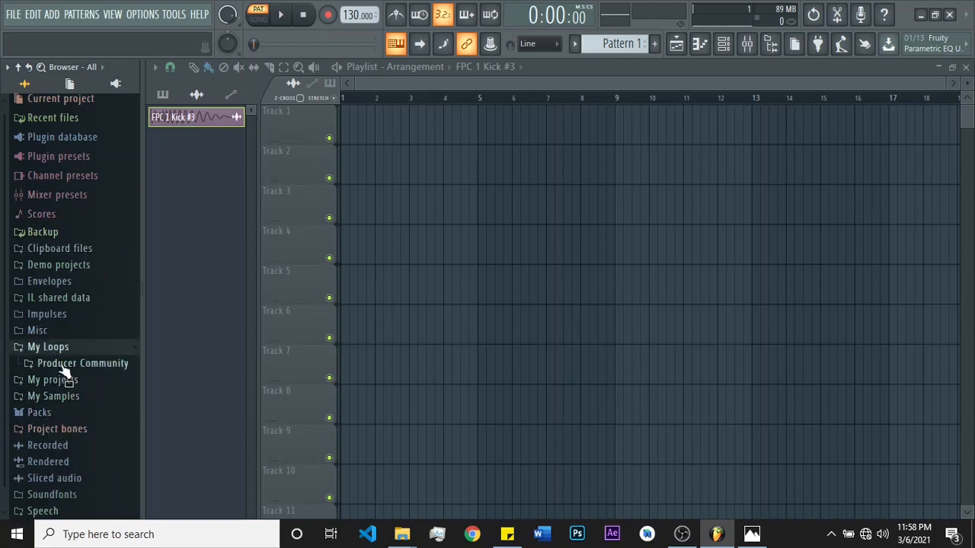
Step: Expand Producer Community, Loops and Bufo on the Beat inside My Loops, and preview The Journey loop
left_click(64, 365)
left_click(60, 380)
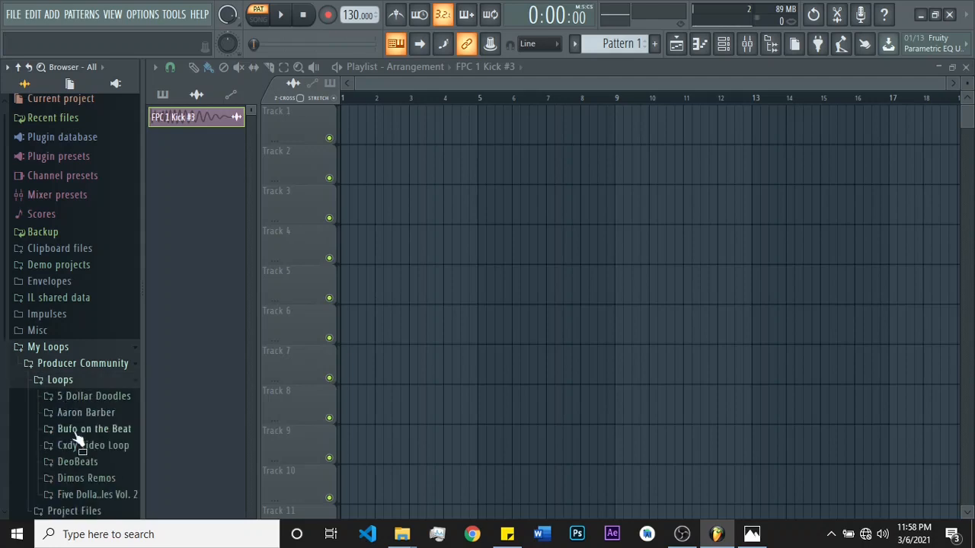
left_click(89, 429)
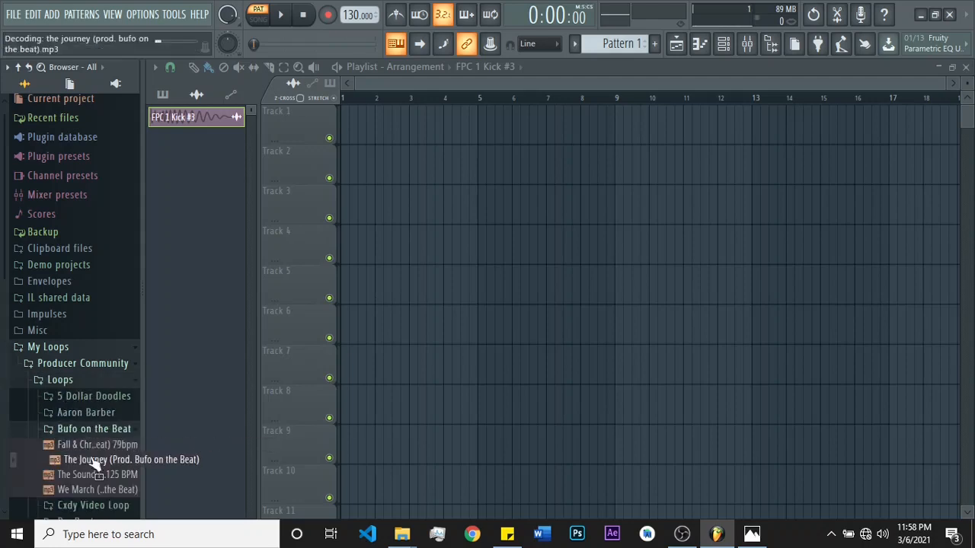
left_click(94, 460)
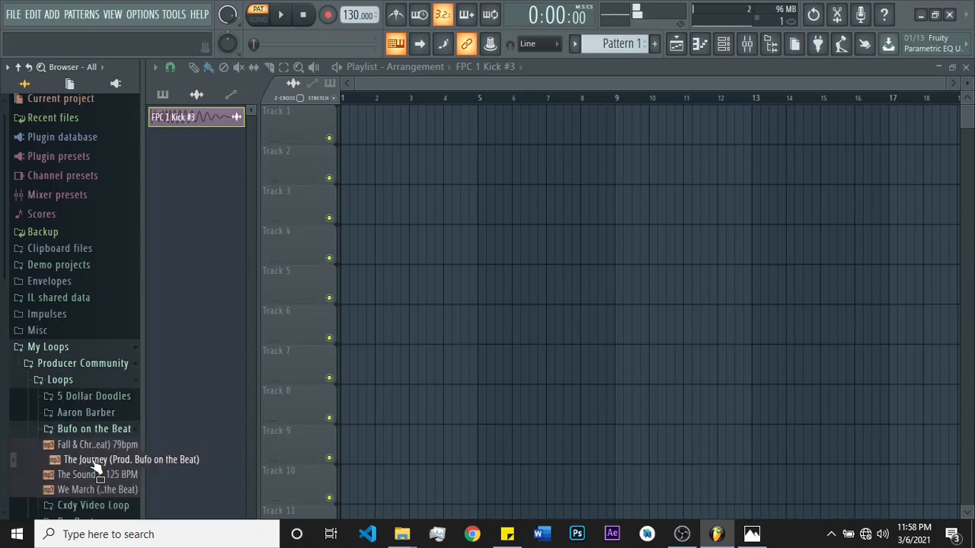
Step: Add The Journey loop as an audio clip at the start of Track 1 in the Playlist, and play it briefly in Song mode
left_click(723, 43)
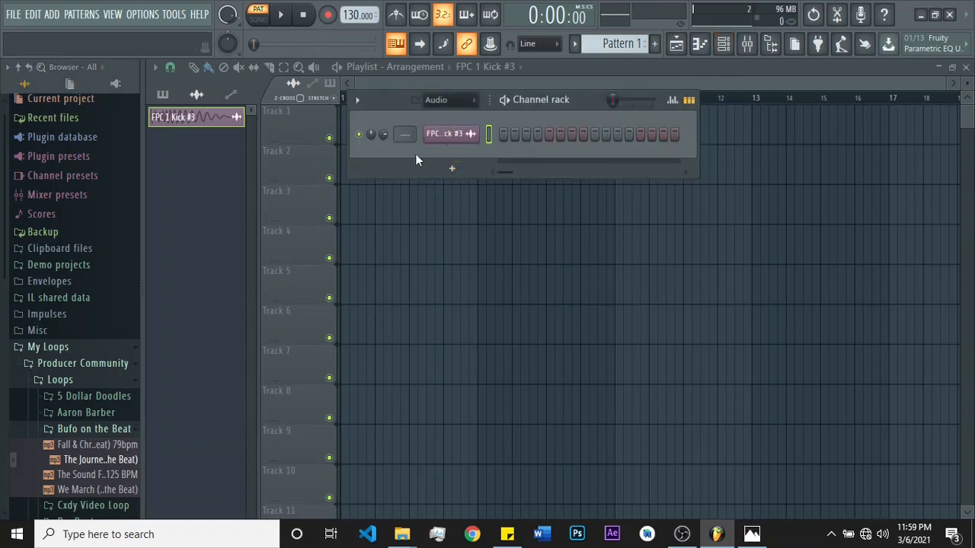
left_click(705, 90)
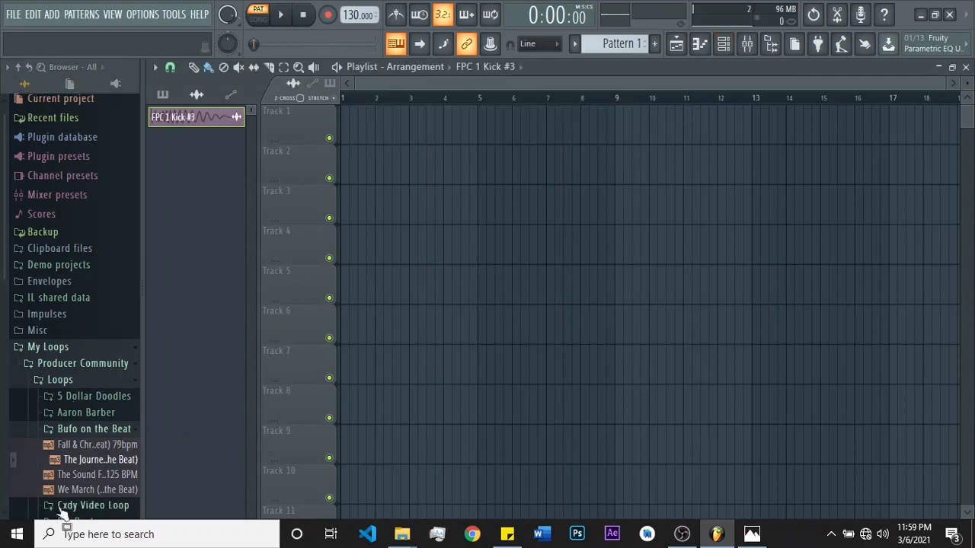
left_click_drag(102, 460, 350, 123)
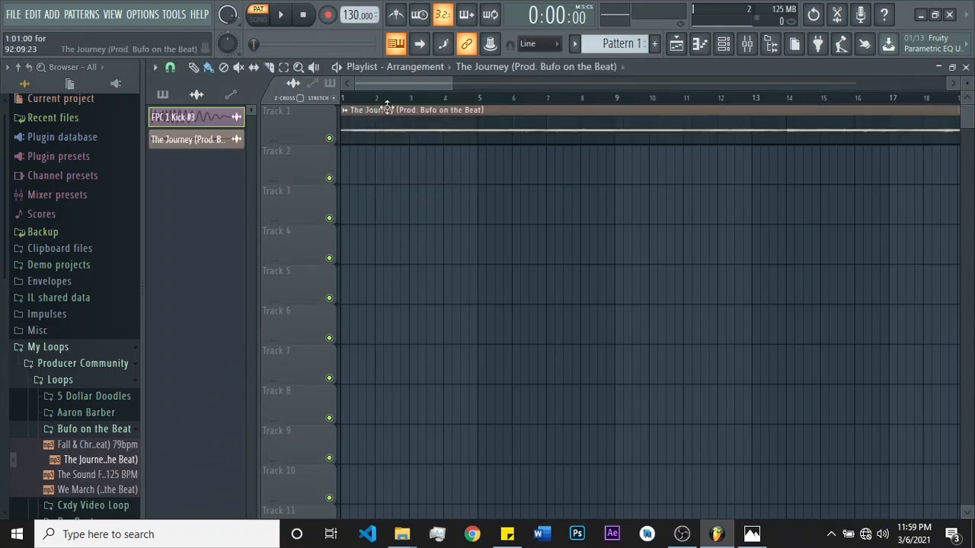
left_click(279, 16)
left_click(265, 17)
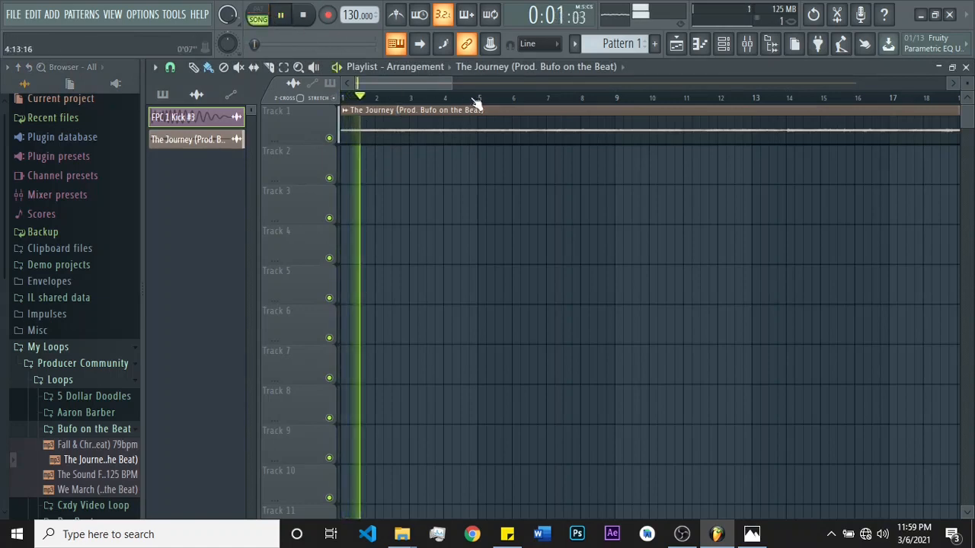
left_click(303, 15)
Step: Add The Sound From Within loop at the start of Track 2, and play the arrangement briefly
left_click_drag(109, 474, 346, 164)
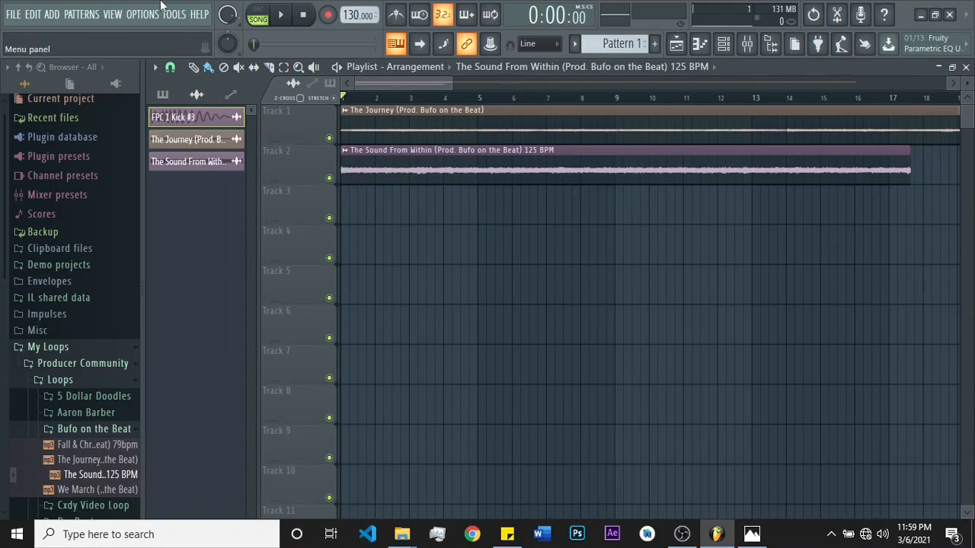
left_click(280, 15)
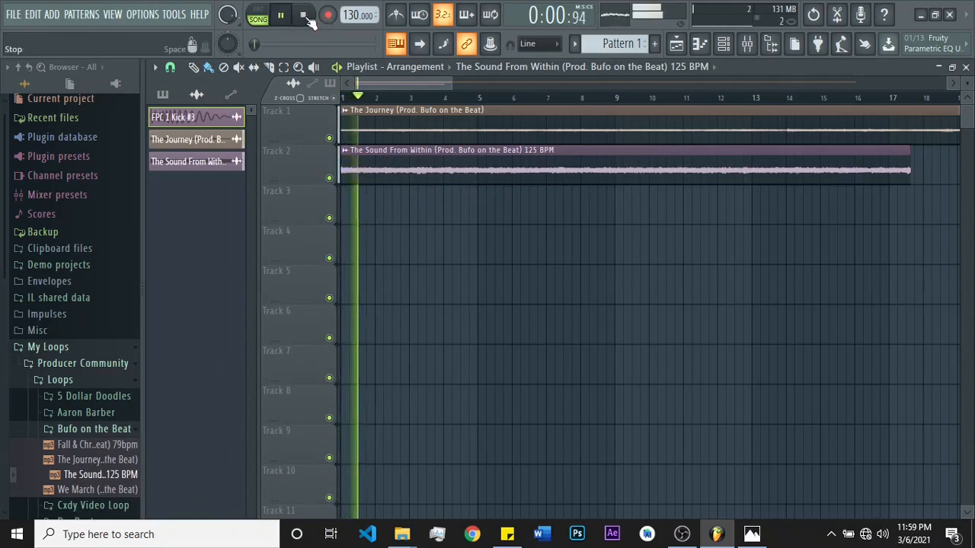
left_click(305, 16)
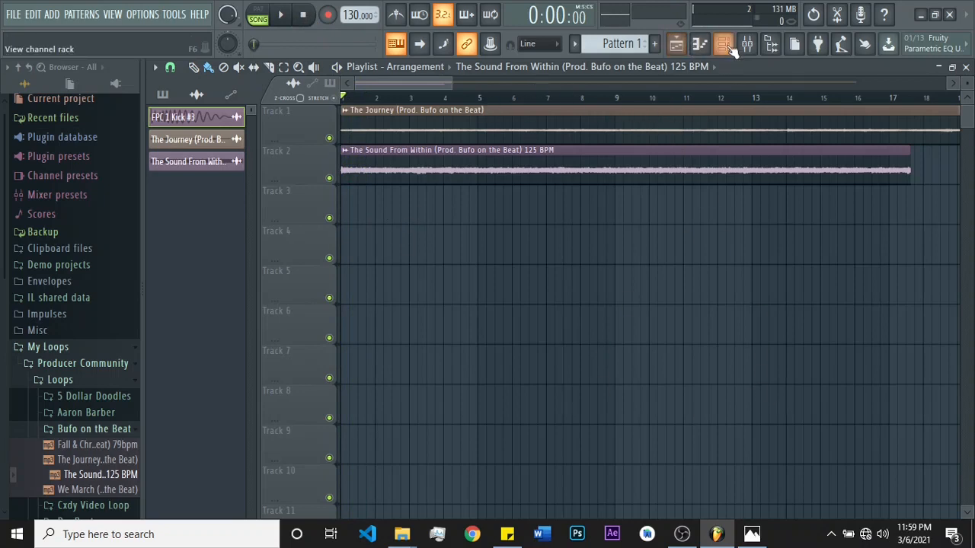
Step: Show the Channel rack and set its channel filter to All
left_click(676, 44)
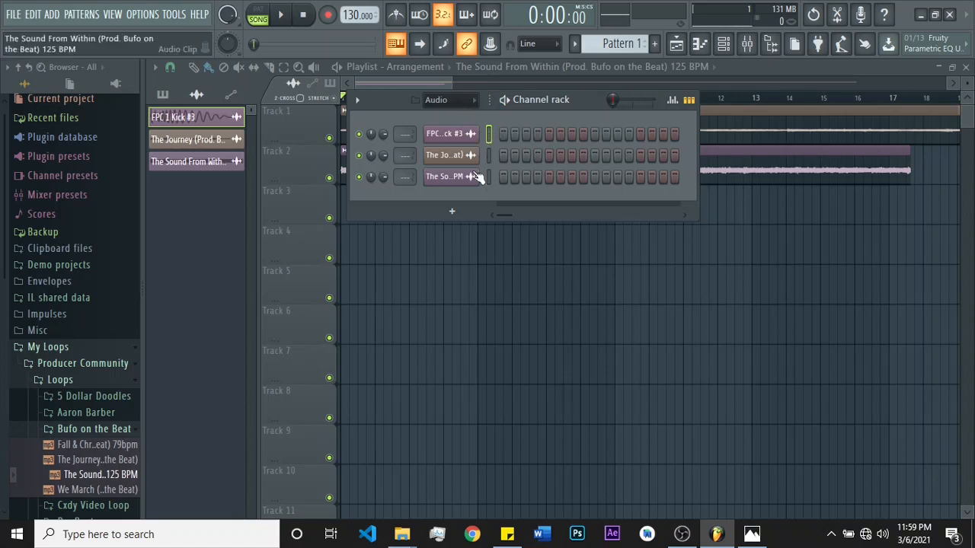
left_click(450, 104)
left_click(458, 112)
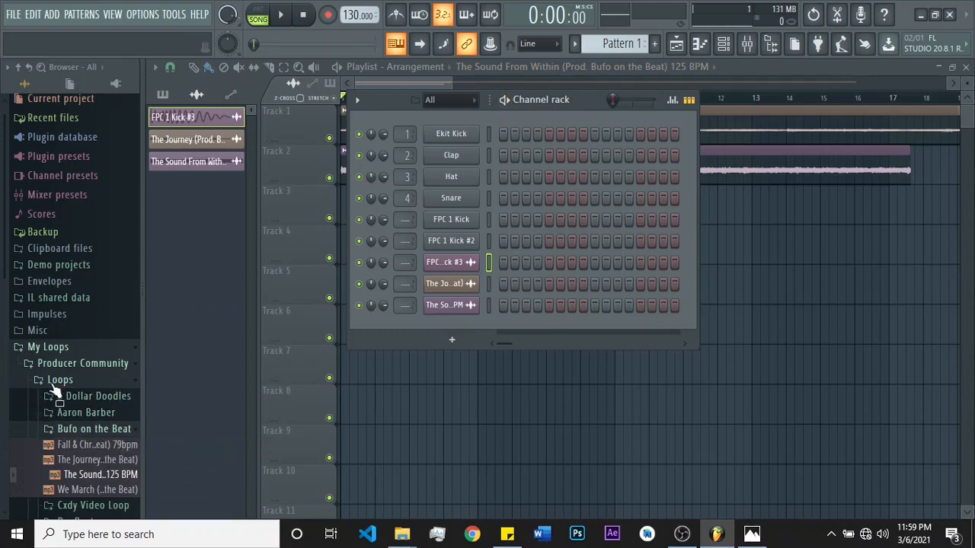
Step: Collapse all open browser folders and widen the browser slightly, with a brief look inside the My Loops folder
left_click(18, 68)
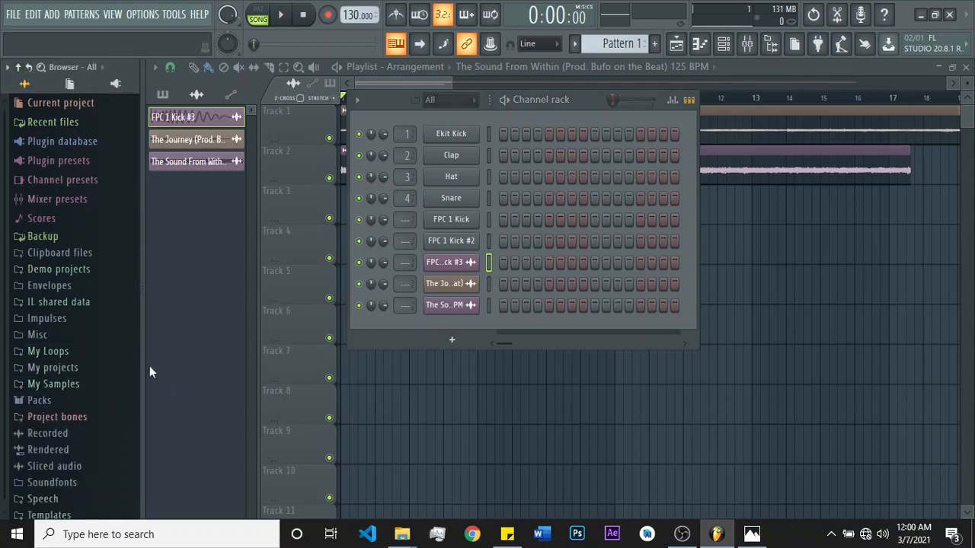
mouse_move(141, 328)
left_mouse_down()
mouse_move(379, 328)
mouse_move(135, 332)
mouse_move(252, 330)
mouse_move(152, 330)
left_mouse_up()
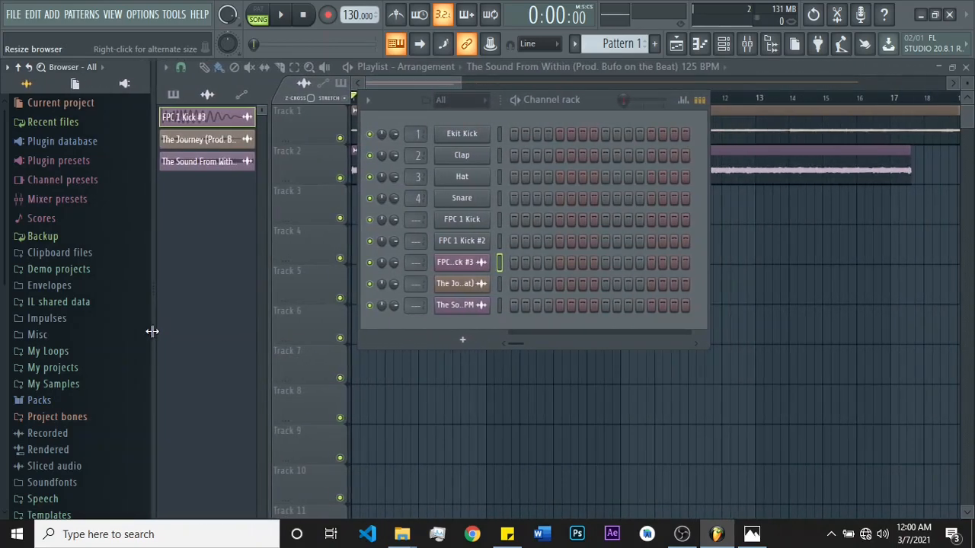
left_click(55, 355)
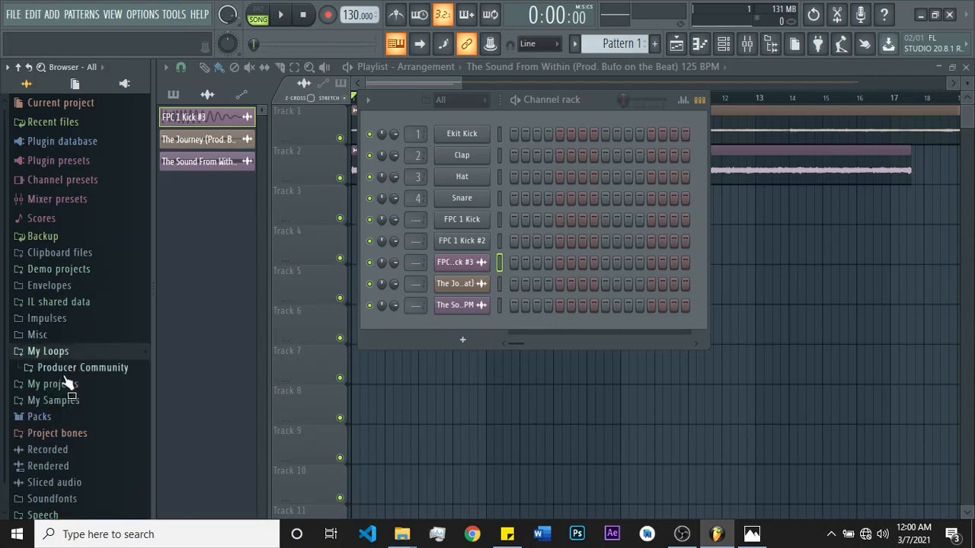
left_click(23, 354)
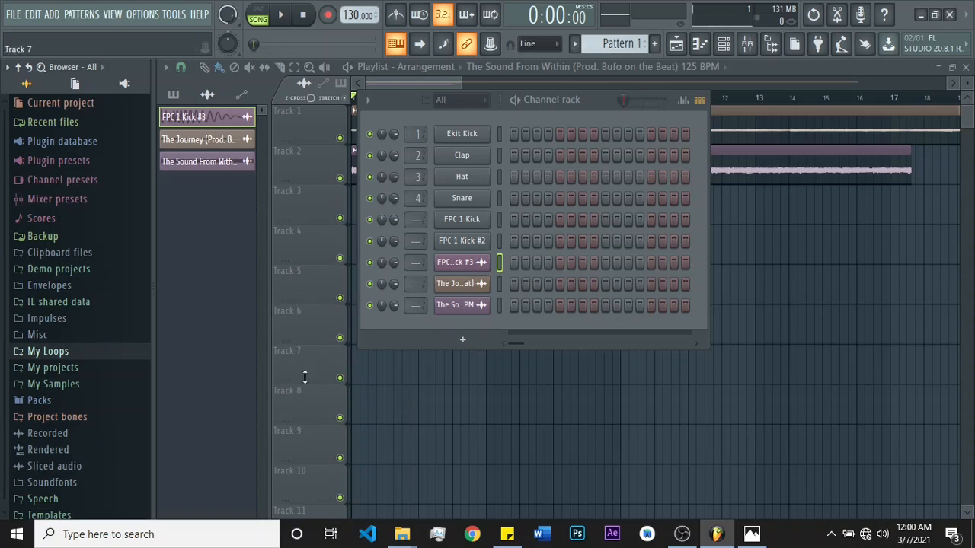
Step: Switch the browser to the Current project view and look through its History entries
left_click(77, 85)
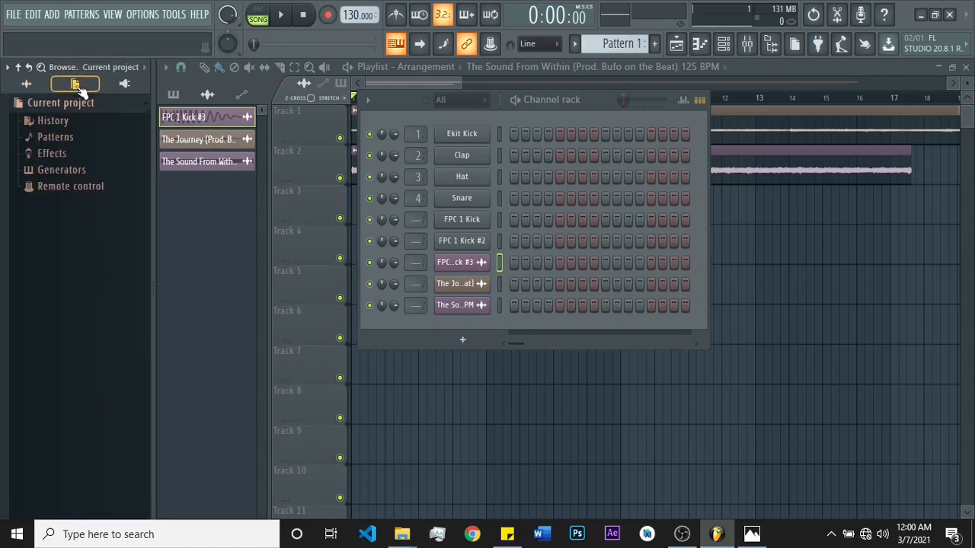
left_click(61, 126)
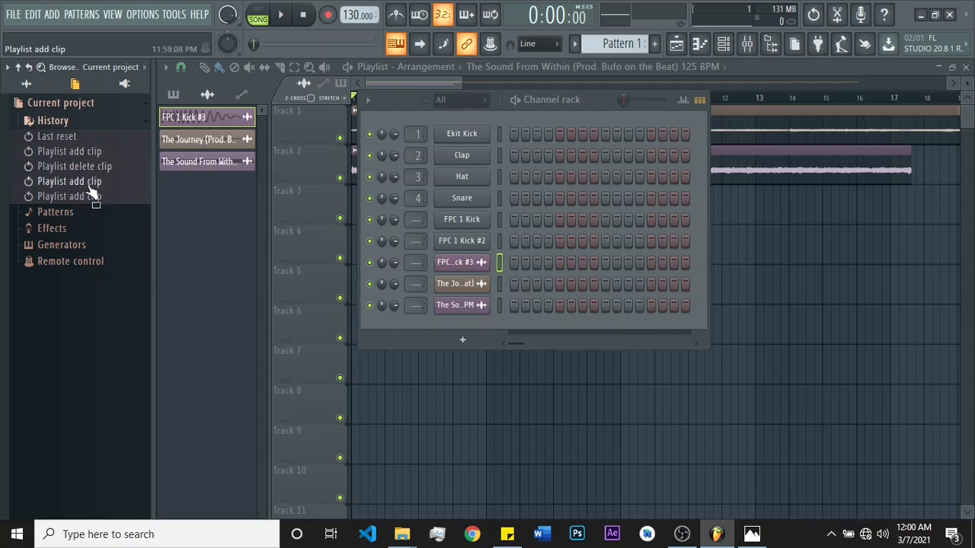
left_click(61, 126)
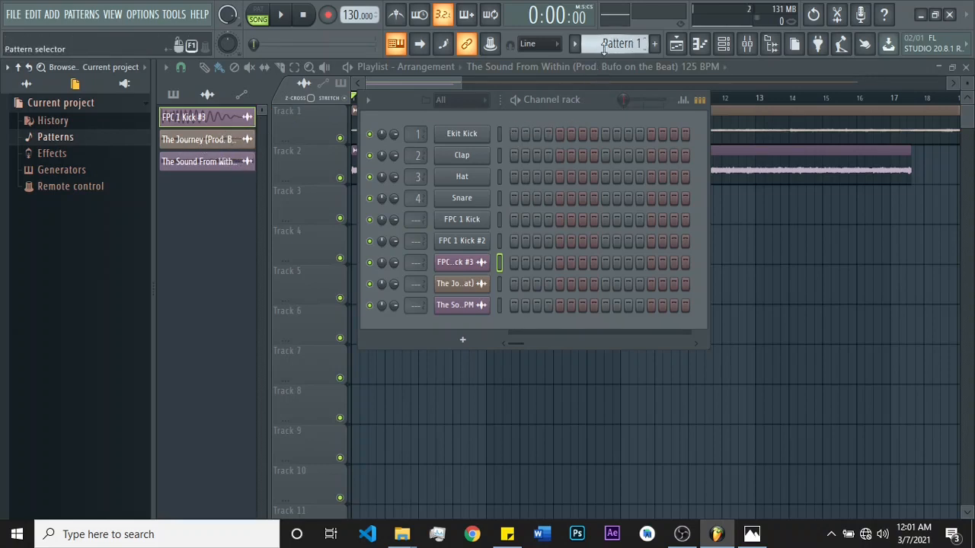
Step: Add Ekit Kick hits on steps 1, 5 and 13 of Pattern 1, and place Pattern 1 at the start of Track 3
left_click(514, 135)
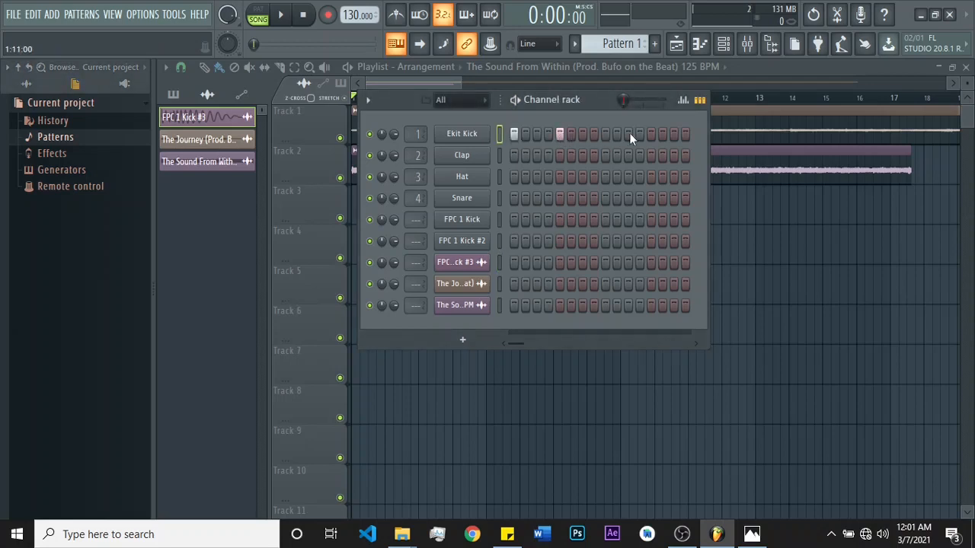
left_click(651, 134)
left_click(172, 95)
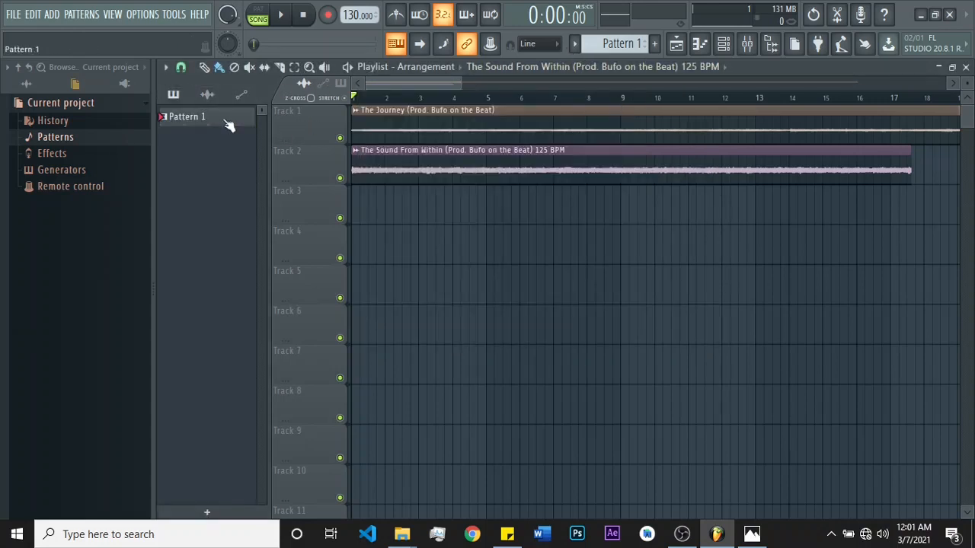
left_click_drag(198, 125, 348, 219)
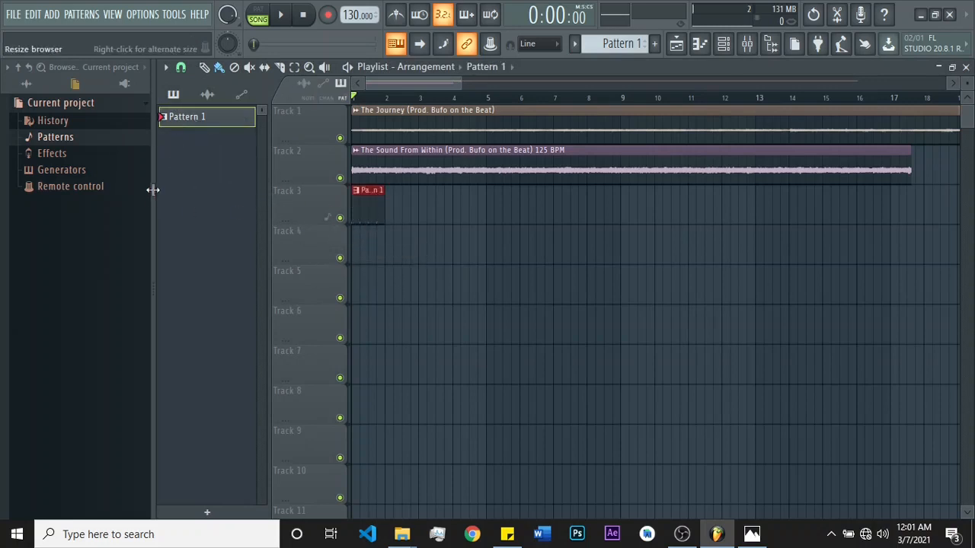
Step: Expand the project's Patterns folder in the browser, and repeat Pattern 1 along Track 3 through bar 7
left_click(60, 138)
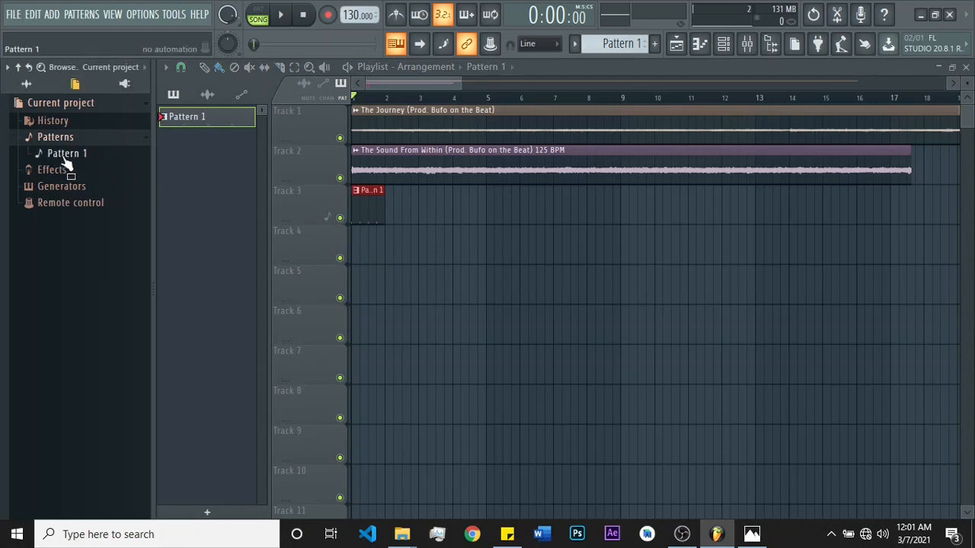
left_click_drag(391, 198, 563, 237)
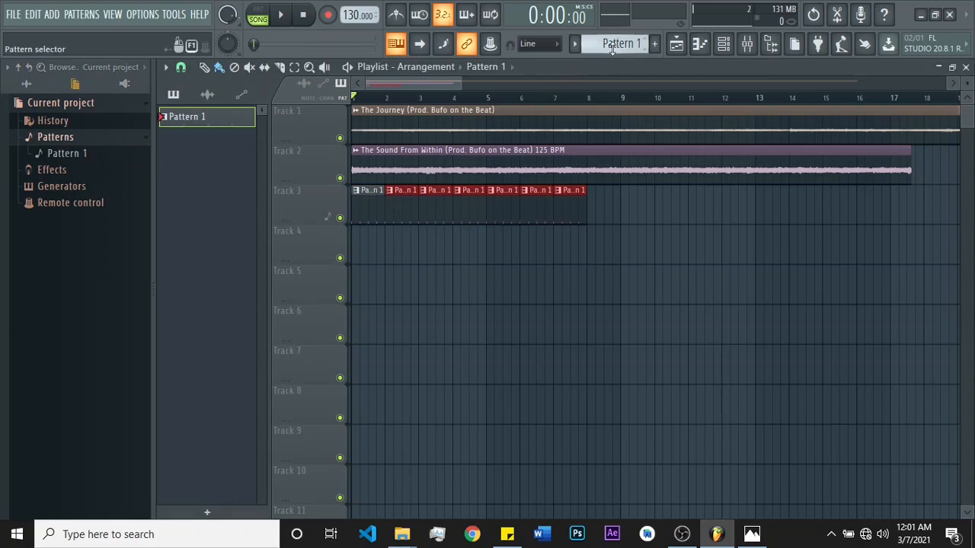
Step: Create Pattern 2 and fill all 16 steps of its Snare channel
scroll(612, 48, "up", 1)
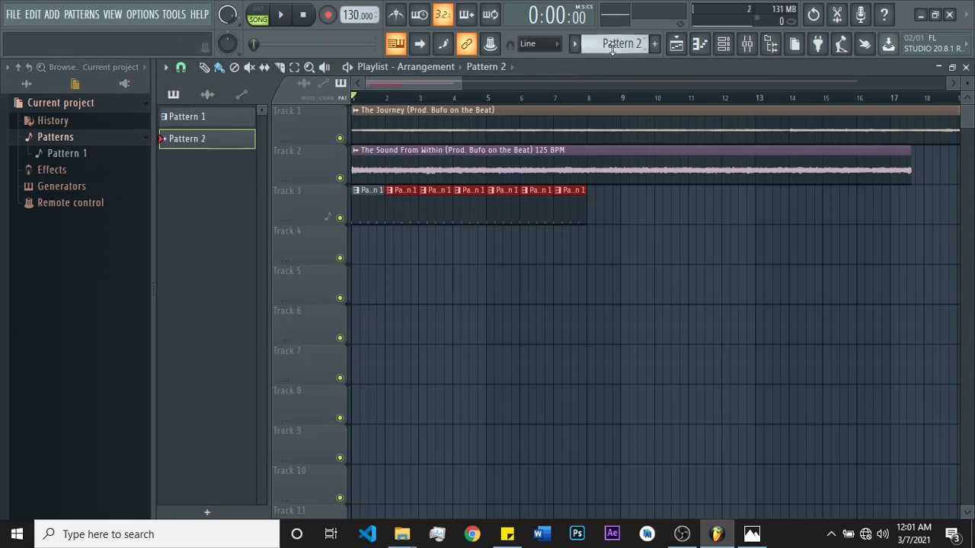
left_click(724, 43)
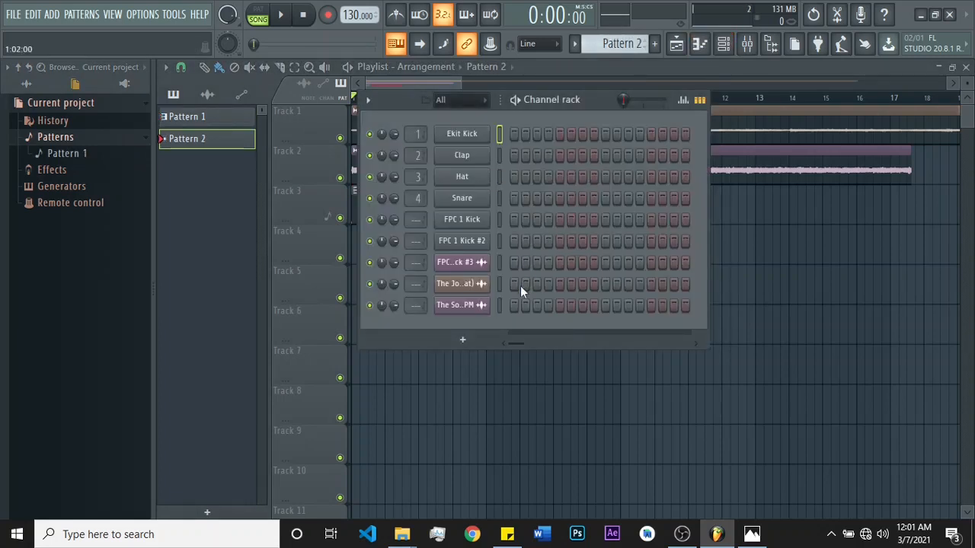
left_click_drag(514, 198, 693, 218)
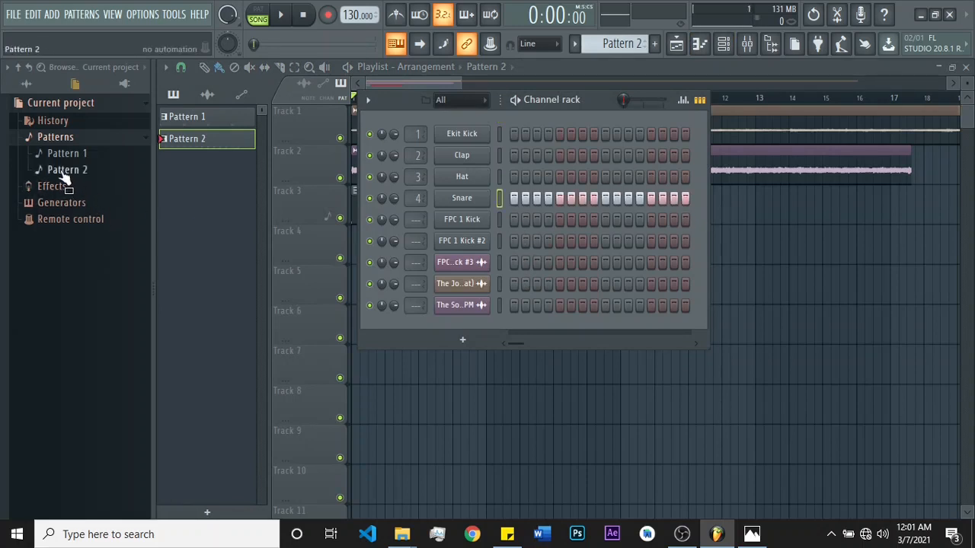
Step: Create Pattern 3 with FPC 1 Kick #3 hits on steps 4 and 10, and collapse the browser's Patterns folder
scroll(616, 51, "up", 1)
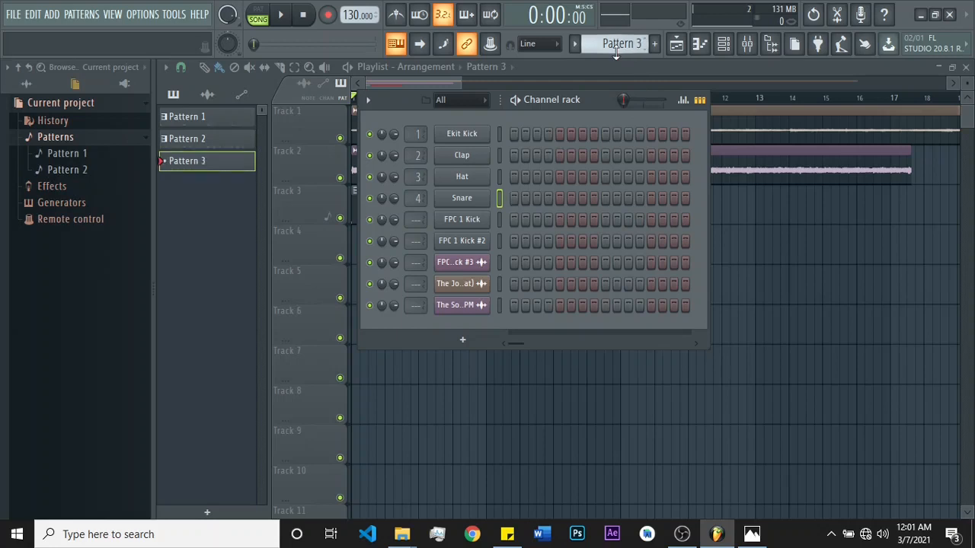
left_click(548, 264)
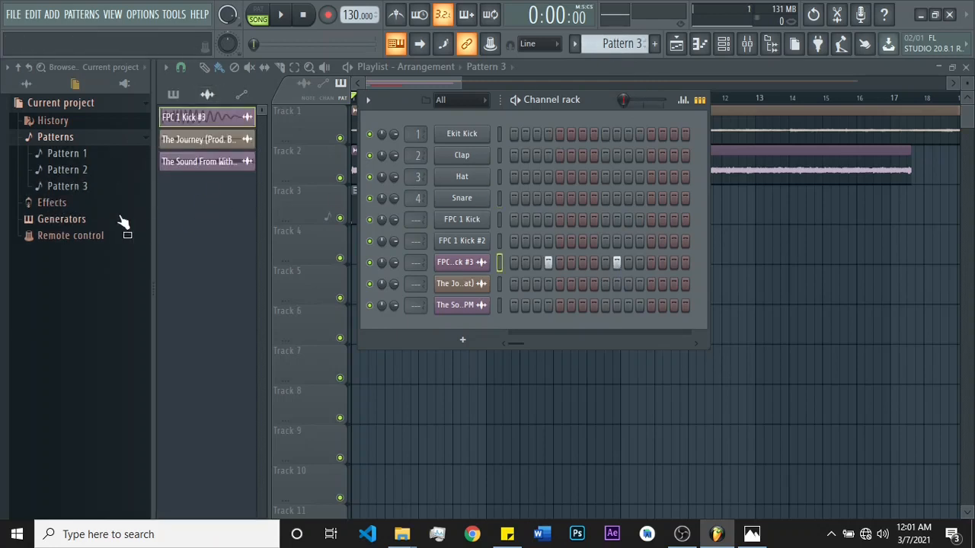
left_click(66, 140)
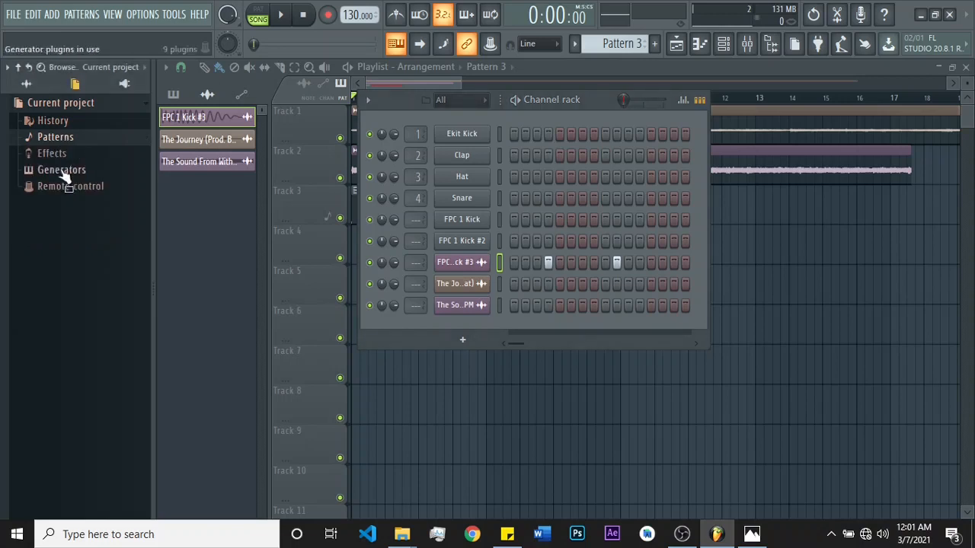
Step: Examine the project's Effects folder against the Mixer's Master track, and expand the Generators folder
left_click(50, 153)
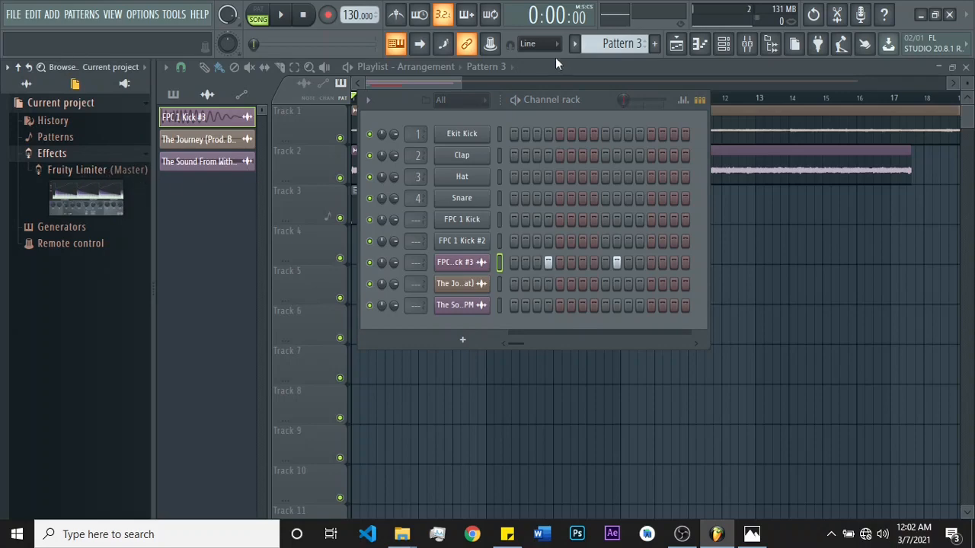
left_click(748, 45)
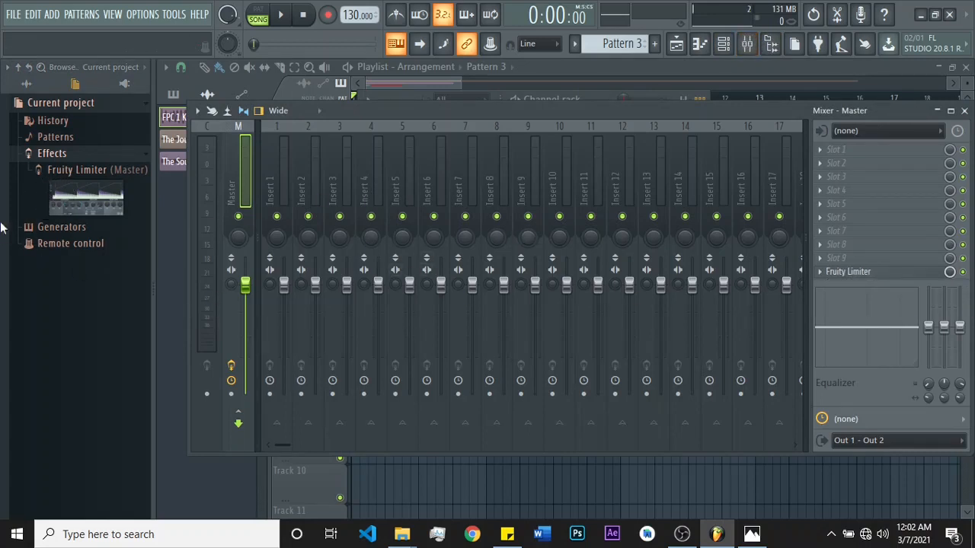
left_click(62, 228)
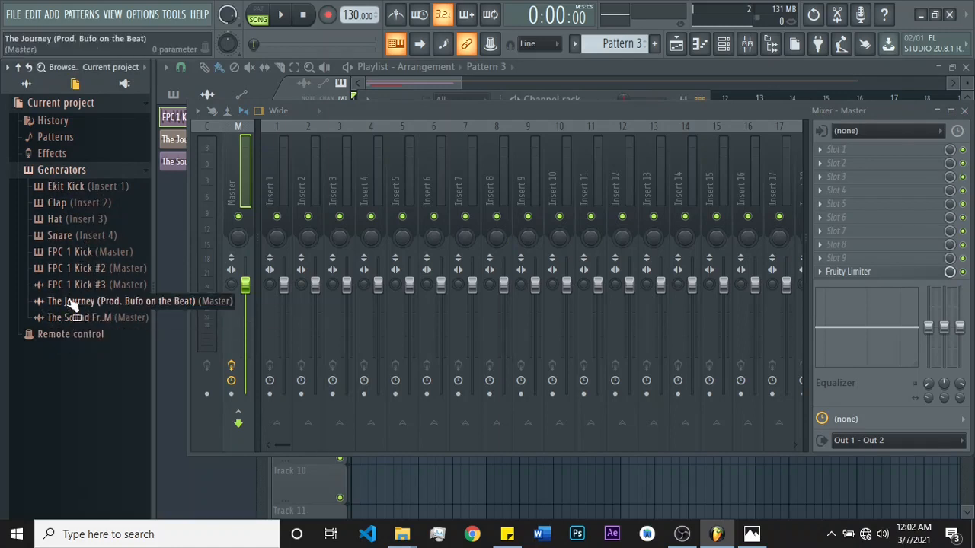
Step: Add an FL Keys channel to the Channel rack and expand the project's Generators folder in the browser
left_click(572, 97)
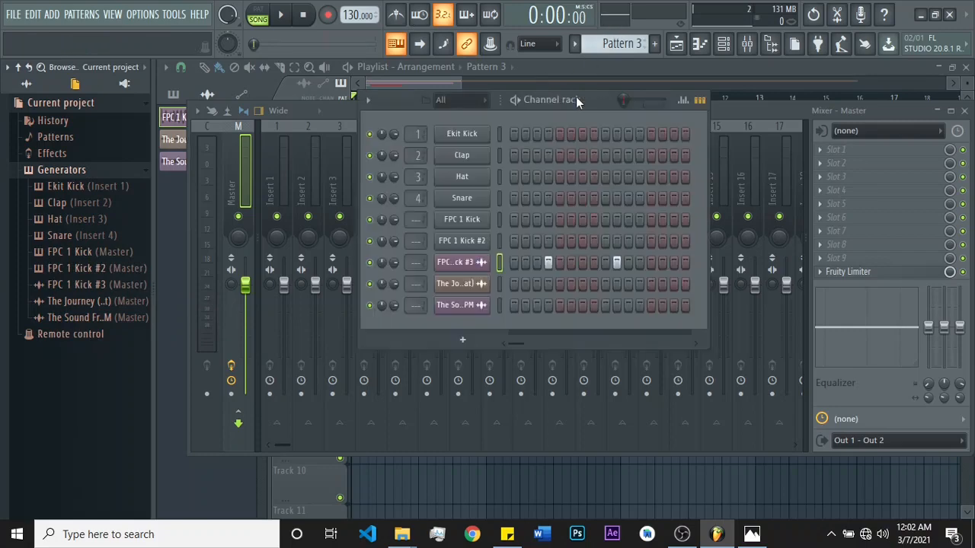
left_click(464, 342)
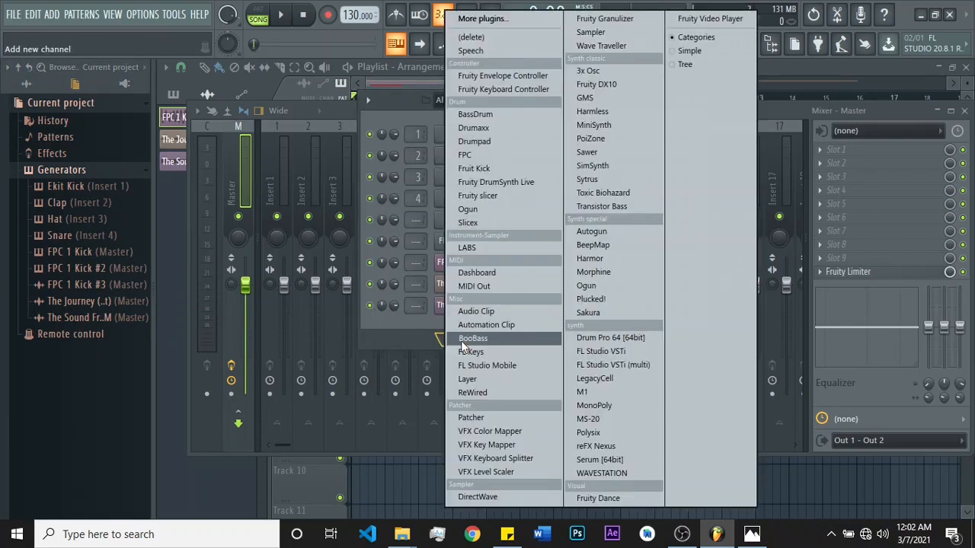
left_click(498, 353)
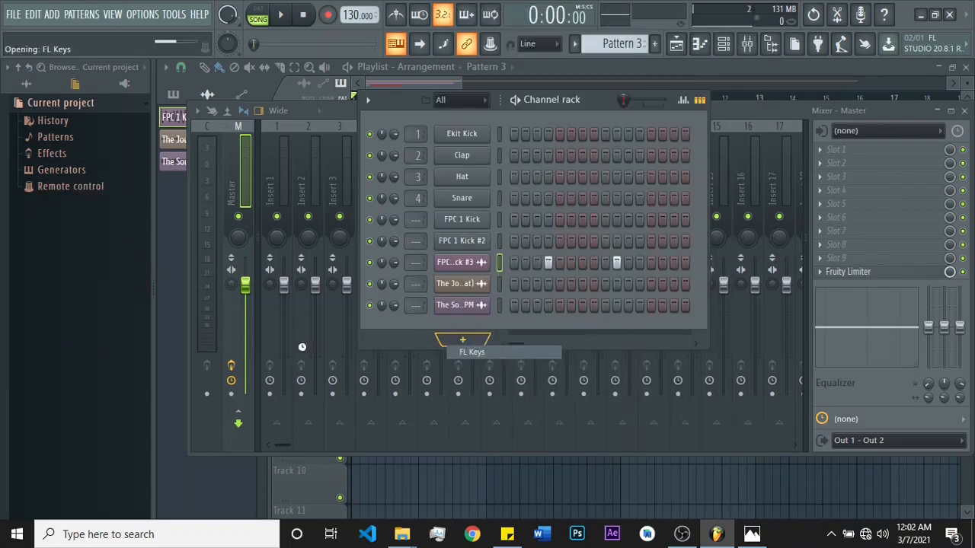
left_click(72, 173)
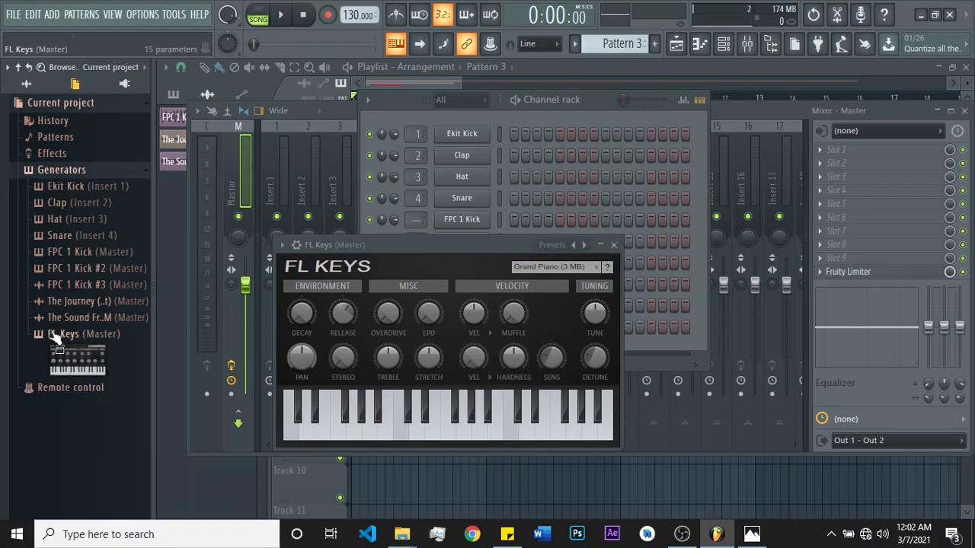
Step: Examine the Plugin database's generator and effect categories, and collapse its Effects folder
left_click(76, 85)
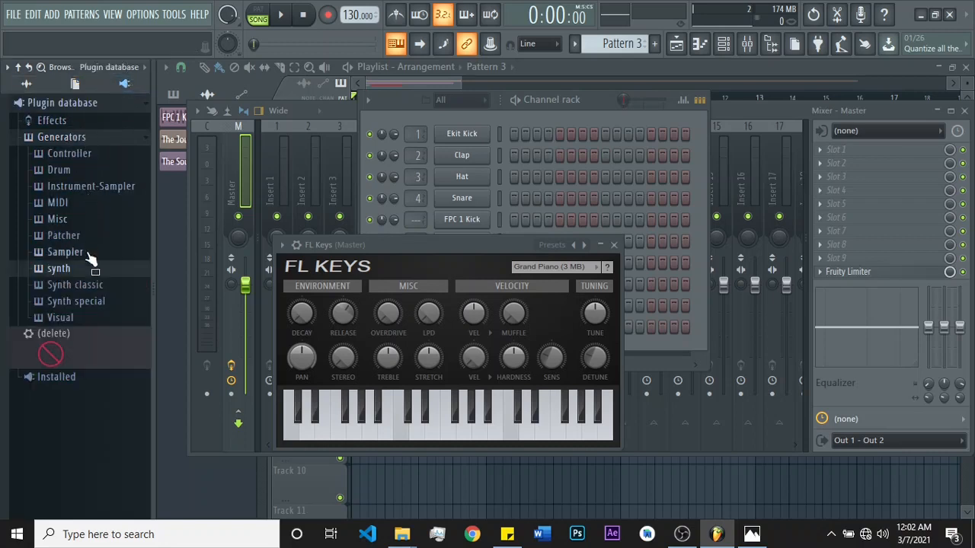
left_click(50, 121)
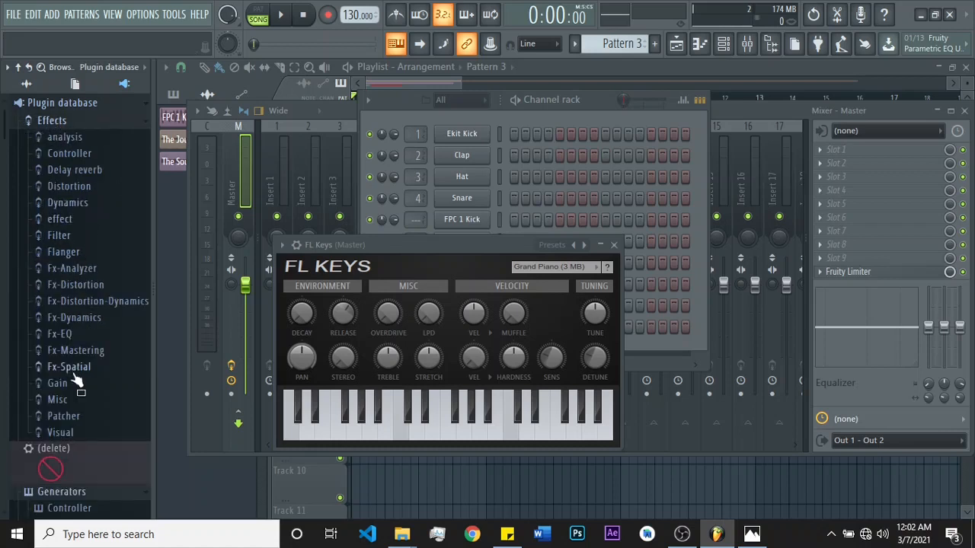
left_click(53, 120)
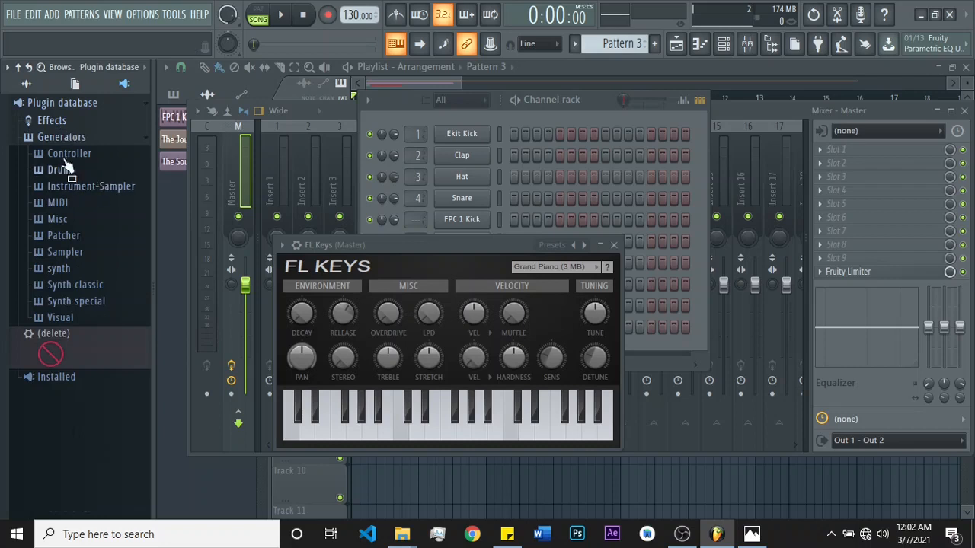
Step: Show all browser folders and look through the shaker maker folder in My Samples, leaving My Samples collapsed
left_click(34, 87)
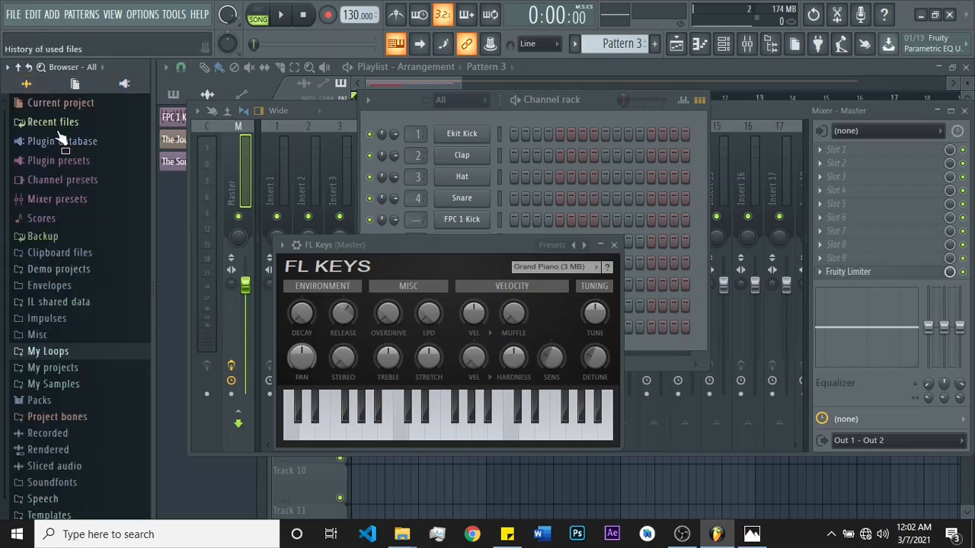
left_click(40, 385)
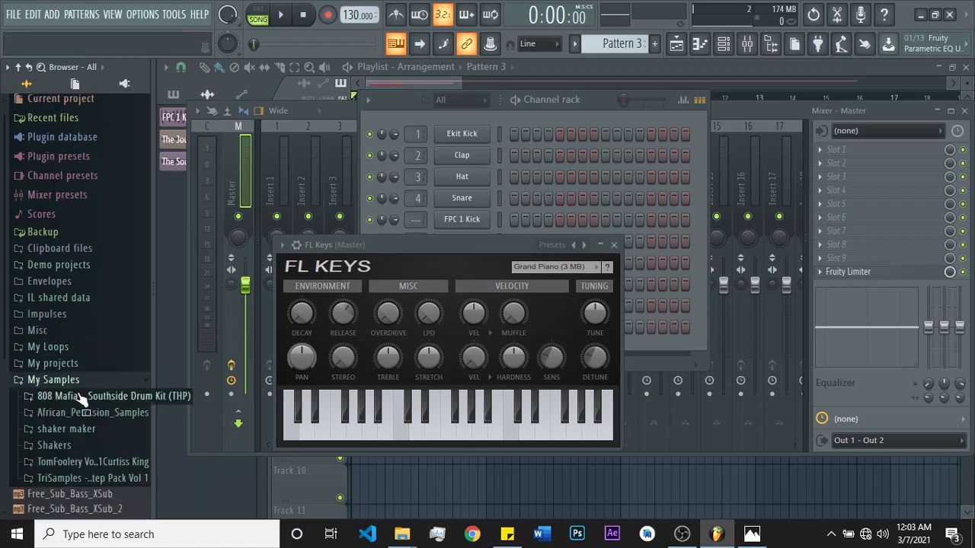
left_click(73, 429)
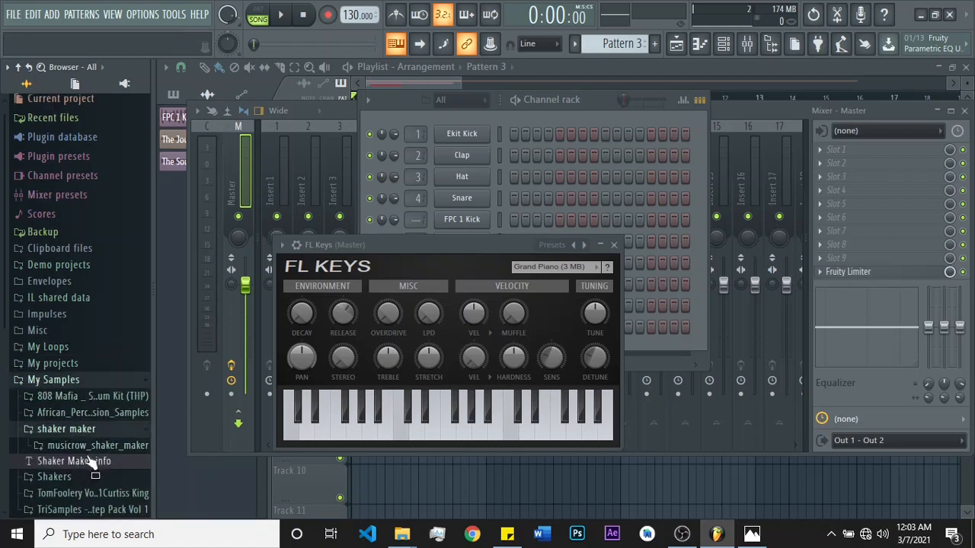
left_click(61, 364)
Step: Open the DL Glitch loop from the Packs Loops folder in a new channel and audition it in the Channel rack
left_click(38, 396)
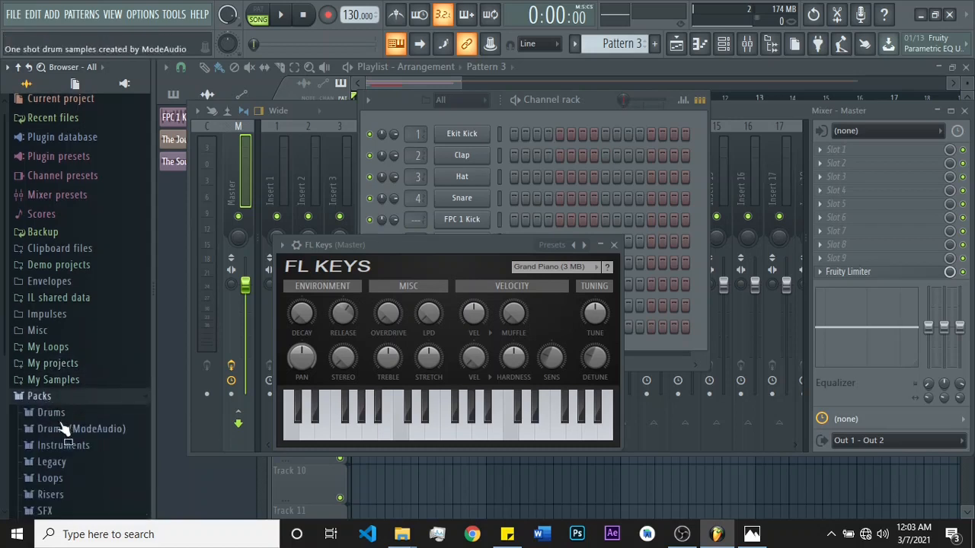
left_click(57, 478)
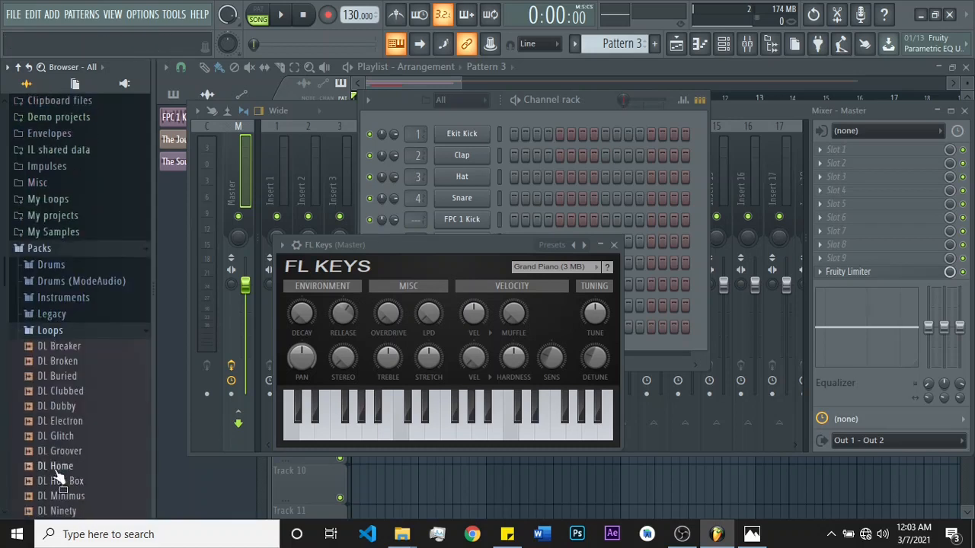
left_click(60, 438)
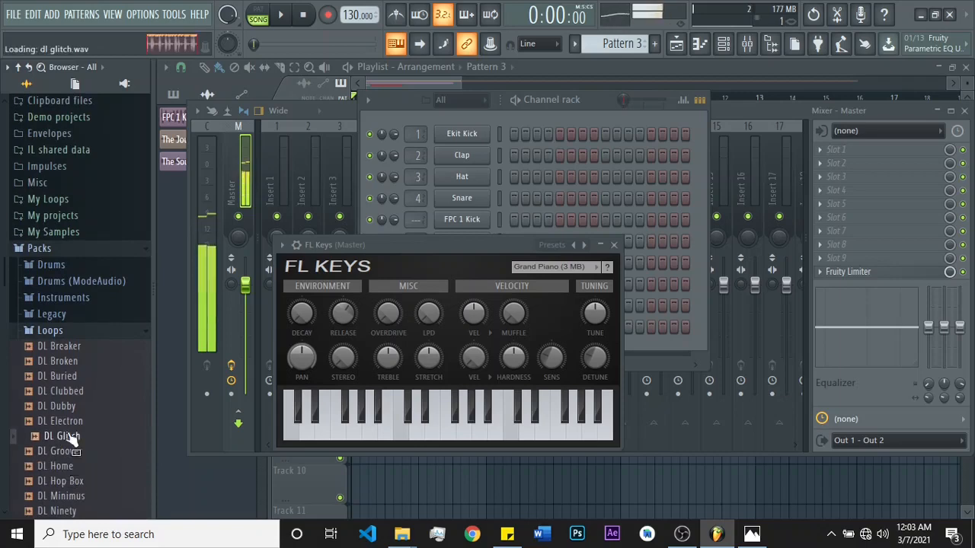
right_click(67, 431)
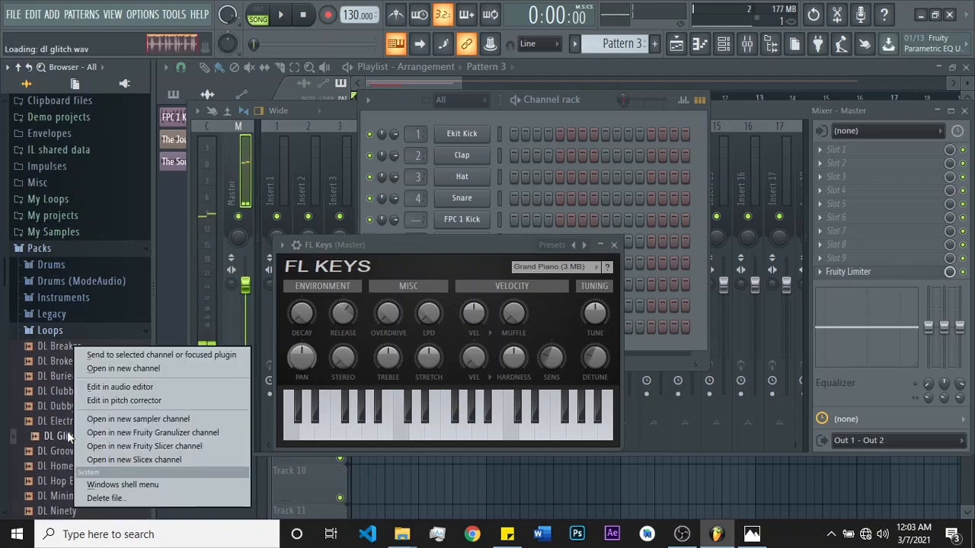
left_click(122, 368)
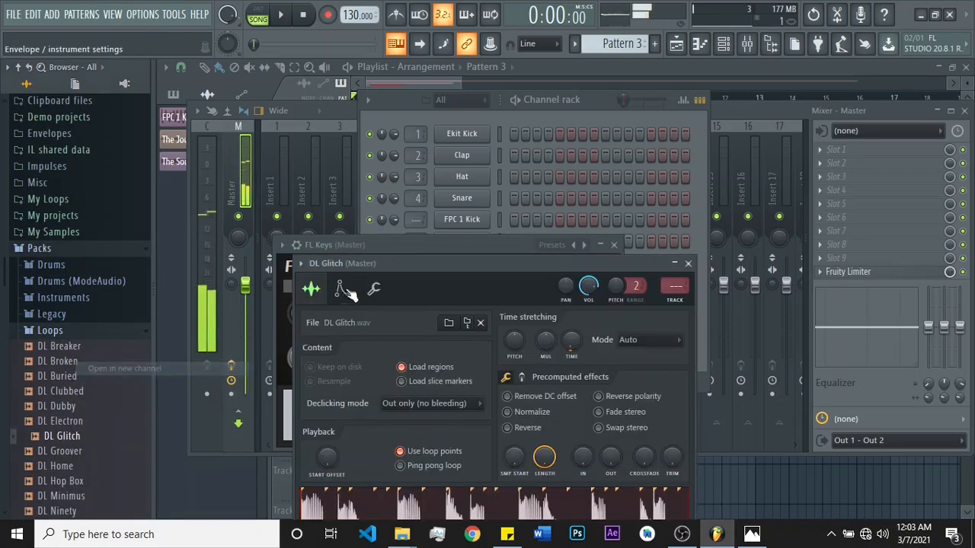
left_click(556, 100)
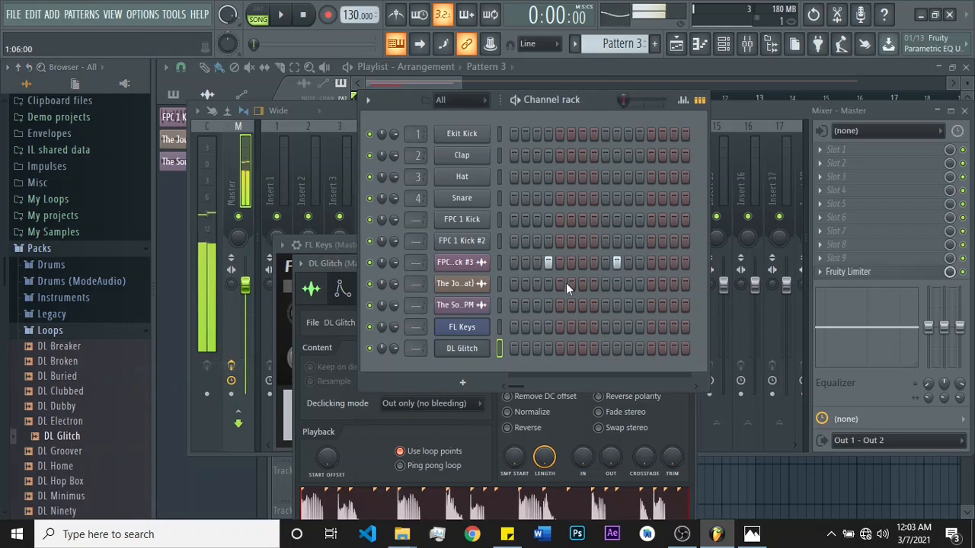
left_click(472, 351)
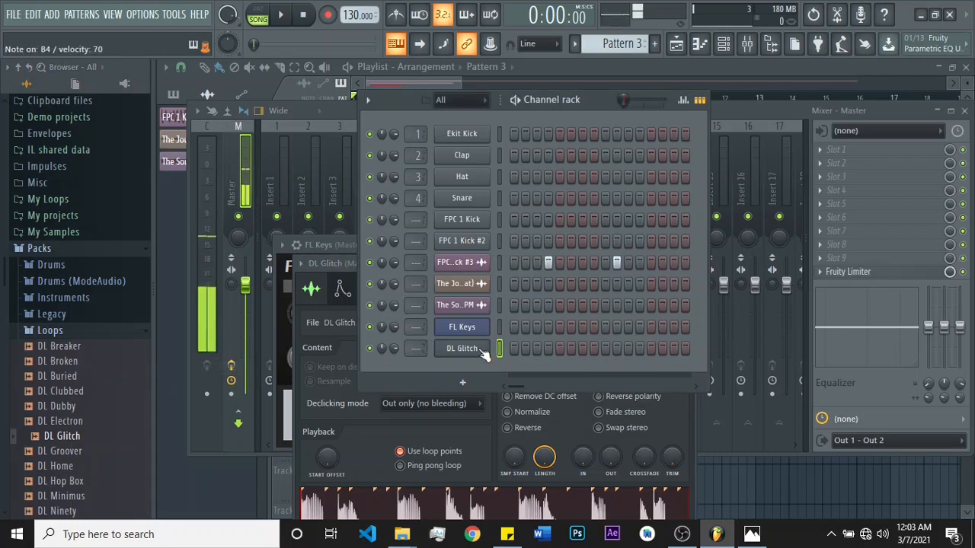
Step: Collapse the Loops folder and open the Picked Humb guitar preset from the Packs Instruments folder in a new channel
left_click(85, 332)
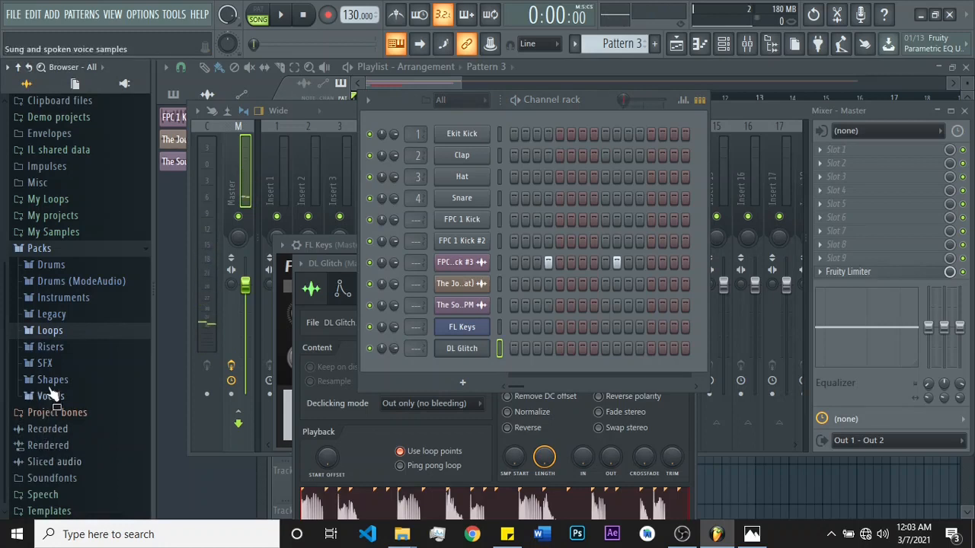
left_click(60, 298)
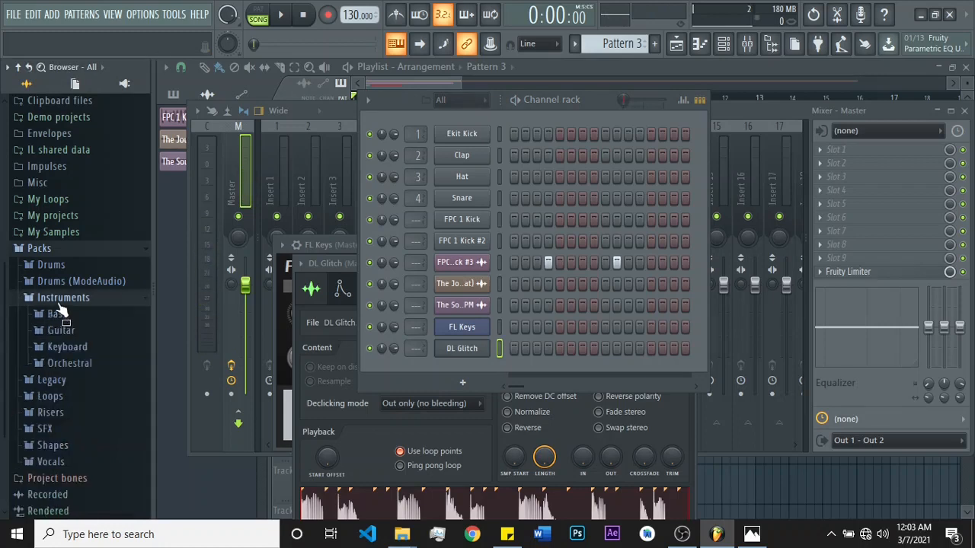
left_click(70, 334)
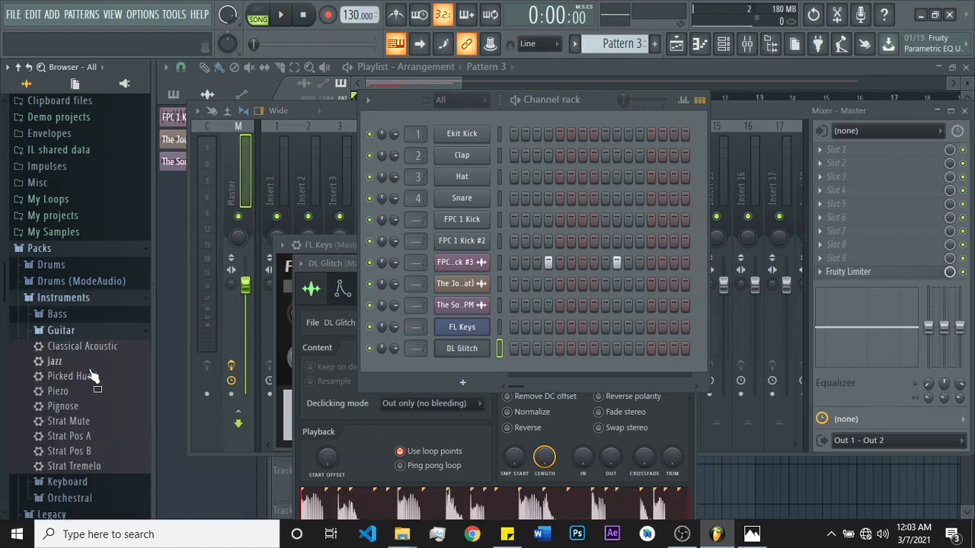
right_click(74, 375)
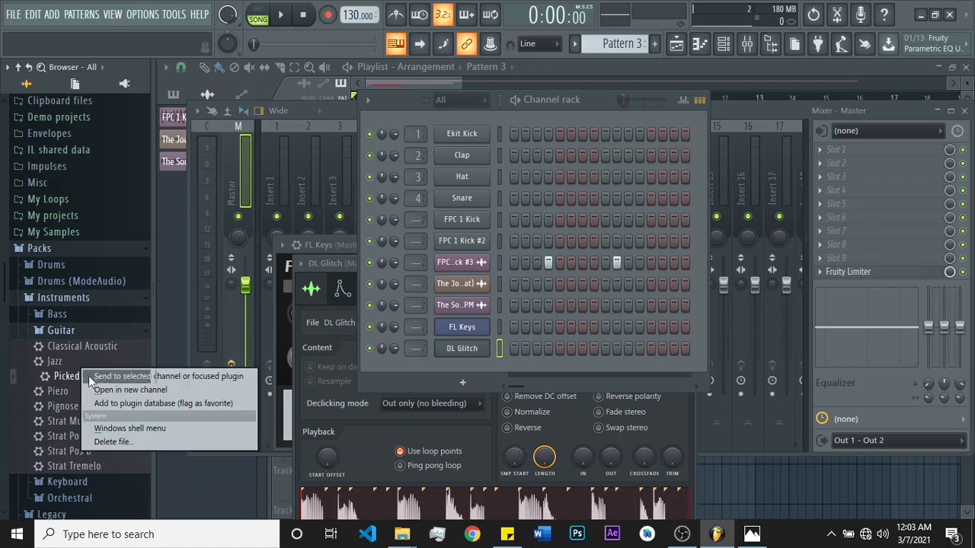
left_click(161, 389)
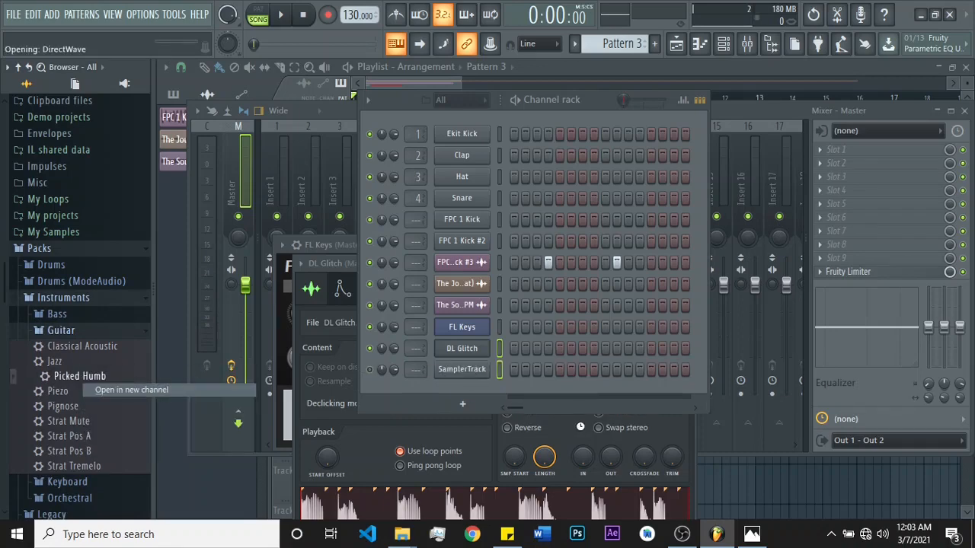
Step: Play a run of notes on the Picked Humb guitar and bring the Channel rack to the front
key("m")
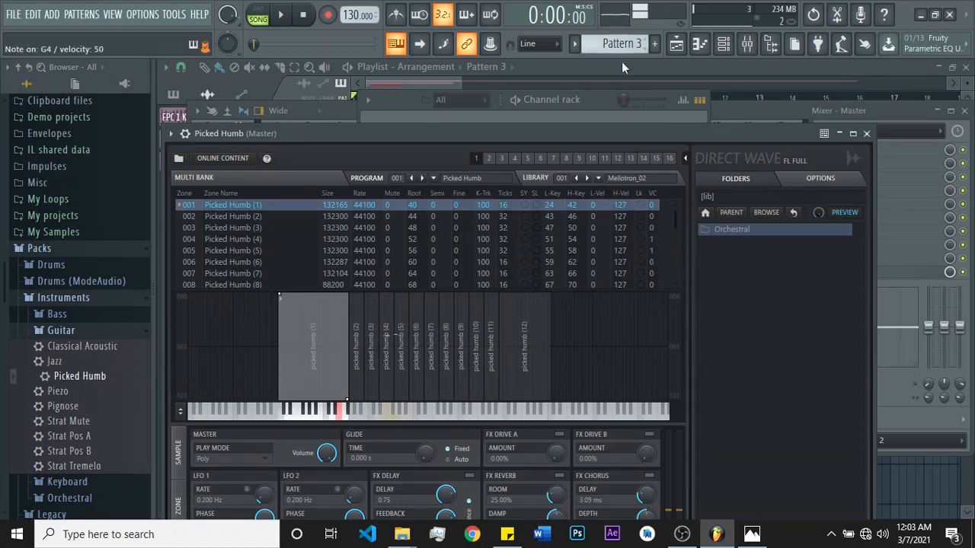
key("b")
key("v")
key("x")
key("c")
key("v")
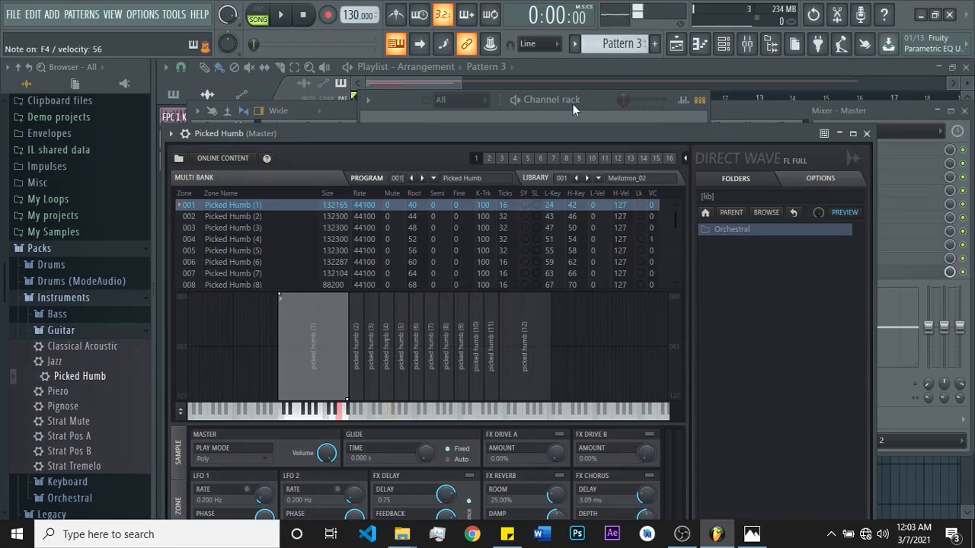
key("b")
key("n")
key("m")
key("comma")
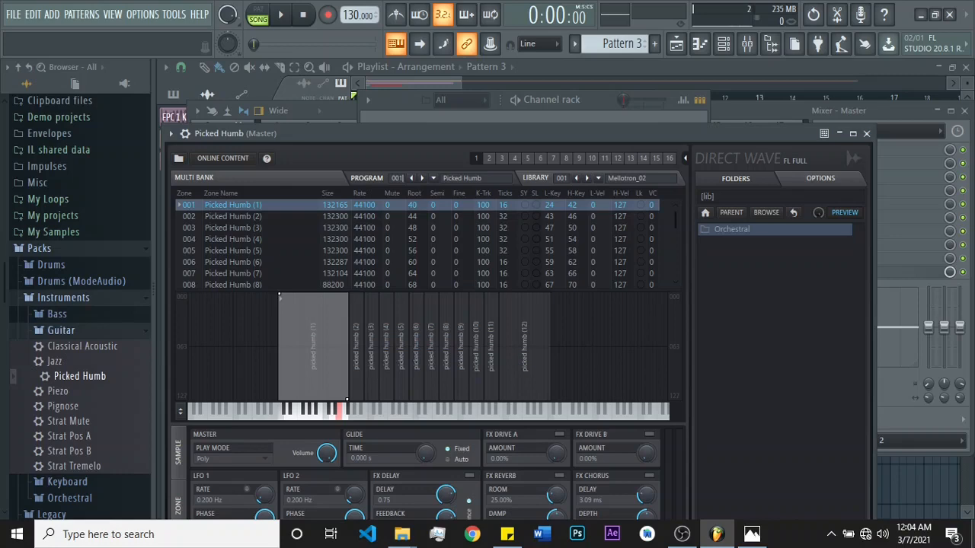
left_click(581, 106)
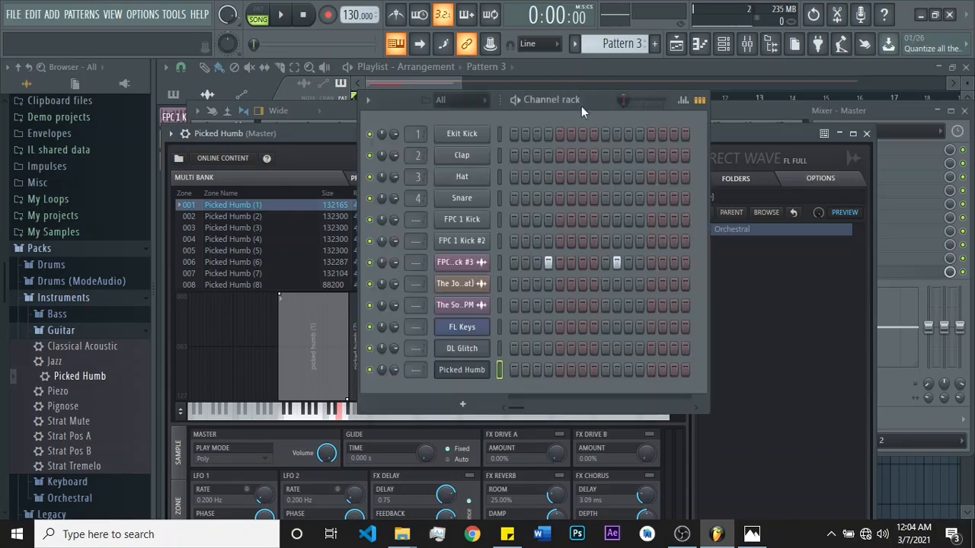